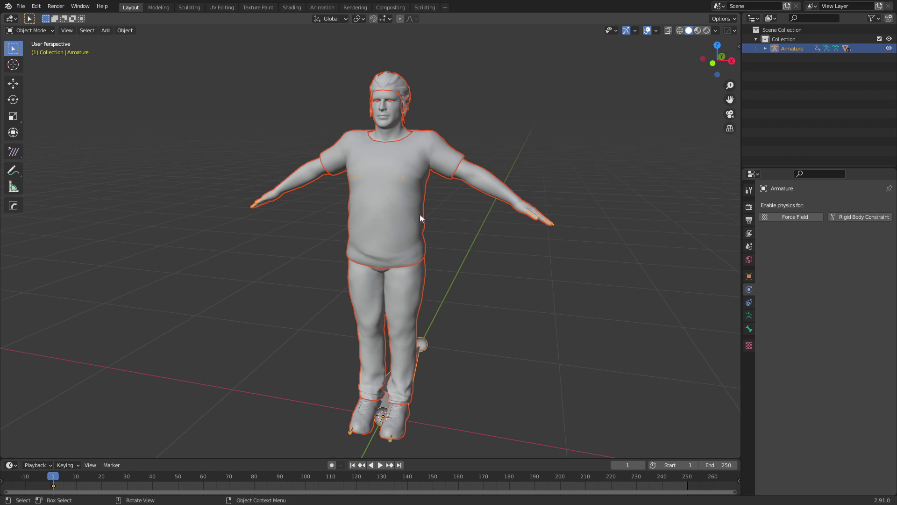
# Delete the character's existing T-shirt, leaving the upper body bare.
pyautogui.press('Delete')
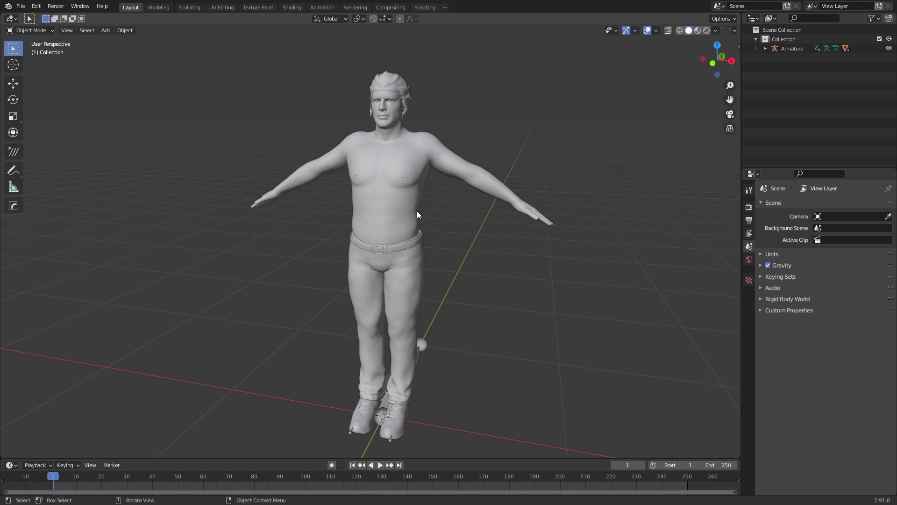
# Search the add-ons for "sim", make sure Simply-Cloth-Pro is enabled, and bring up its controls in the 3D viewport.
pyautogui.click(36, 5)
pyautogui.click(47, 140)
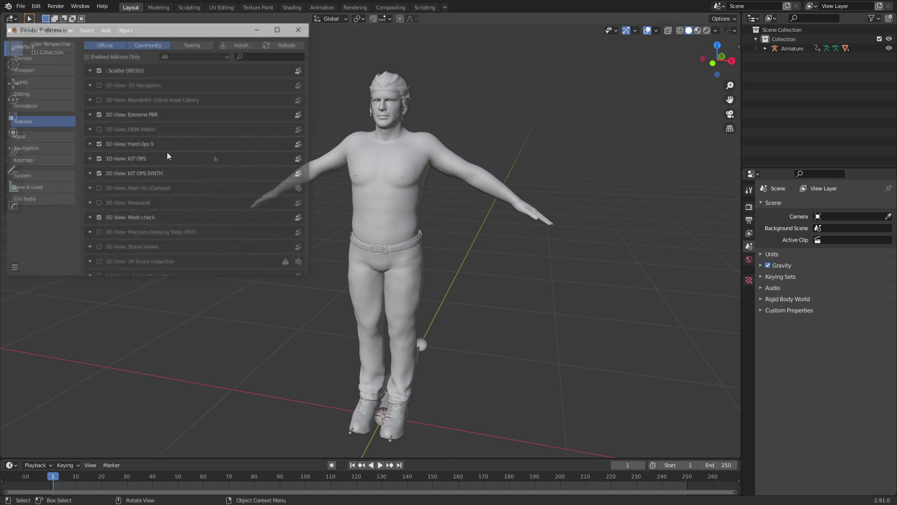
pyautogui.click(248, 44)
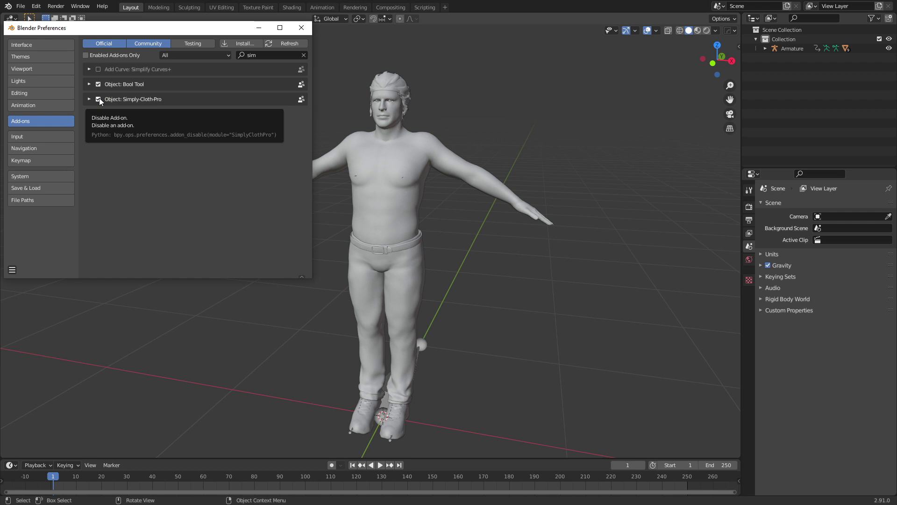
pyautogui.click(302, 28)
pyautogui.press('n')
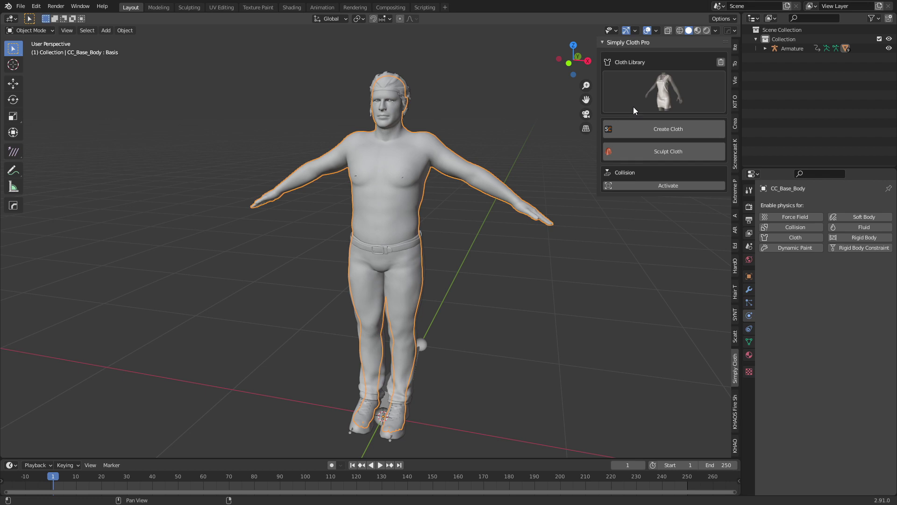
# Create the male T-shirt from the cloth library, place it around the torso in side view and scale it to about 1.264.
pyautogui.click(633, 108)
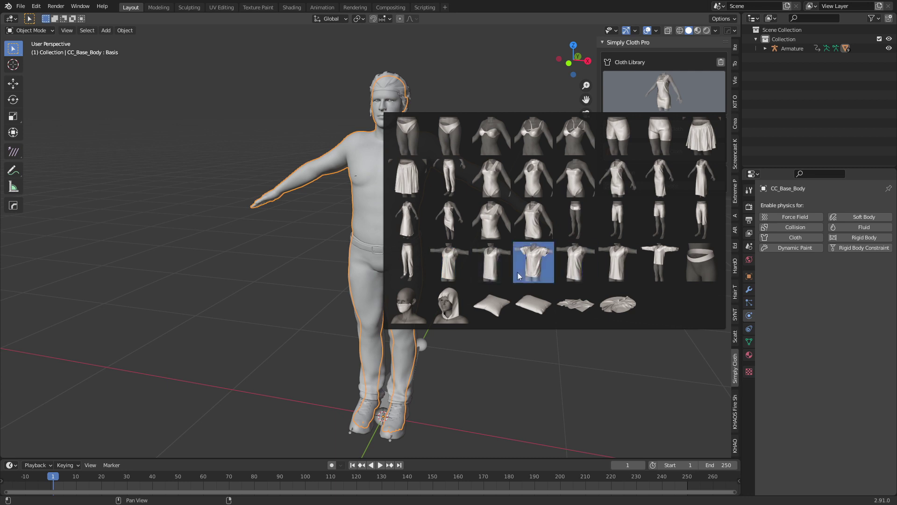
pyautogui.click(530, 271)
pyautogui.moveTo(451, 238); pyautogui.dragTo(382, 252, button='middle')
pyautogui.press('KP_3')
pyautogui.press('g')
pyautogui.click(427, 268)
pyautogui.press('s')
pyautogui.click(473, 272)
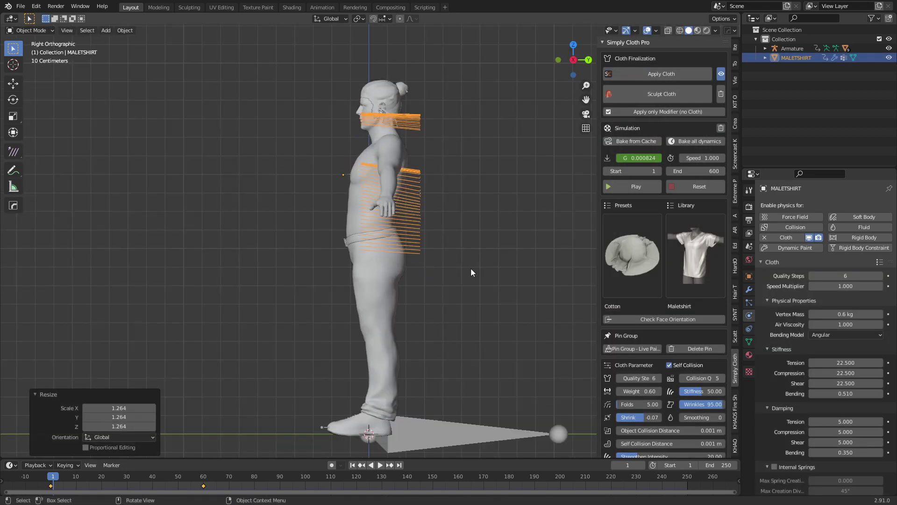
# Stretch the T-shirt along Y and reposition it about -0.14 m in Y so its front and back panels enclose the torso.
pyautogui.press('g')
pyautogui.click(460, 277)
pyautogui.press('s')
pyautogui.press('y')
pyautogui.click(521, 279)
pyautogui.press('g')
pyautogui.click(495, 281)
pyautogui.moveTo(435, 268); pyautogui.dragTo(440, 240, button='middle')
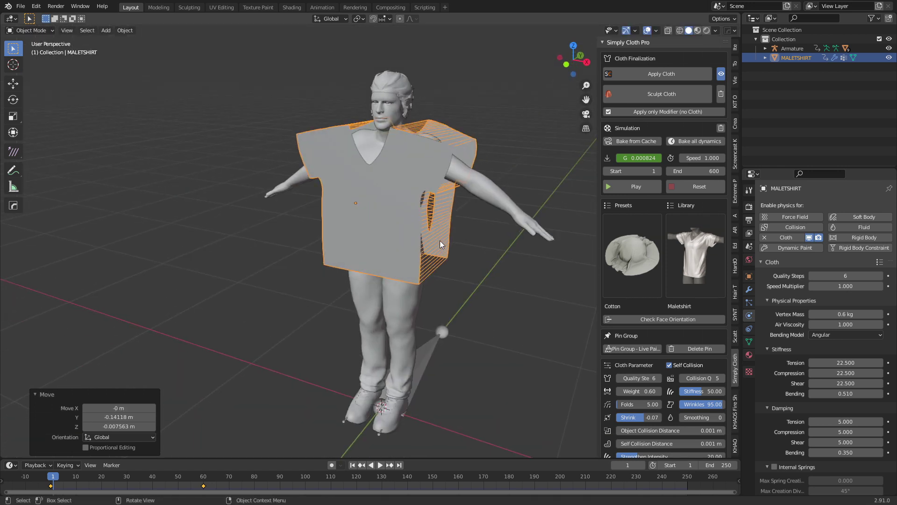
# Apply the T-shirt's scale and set the cloth simulation's end frame to 100.
pyautogui.hotkey('ctrl', 'a')
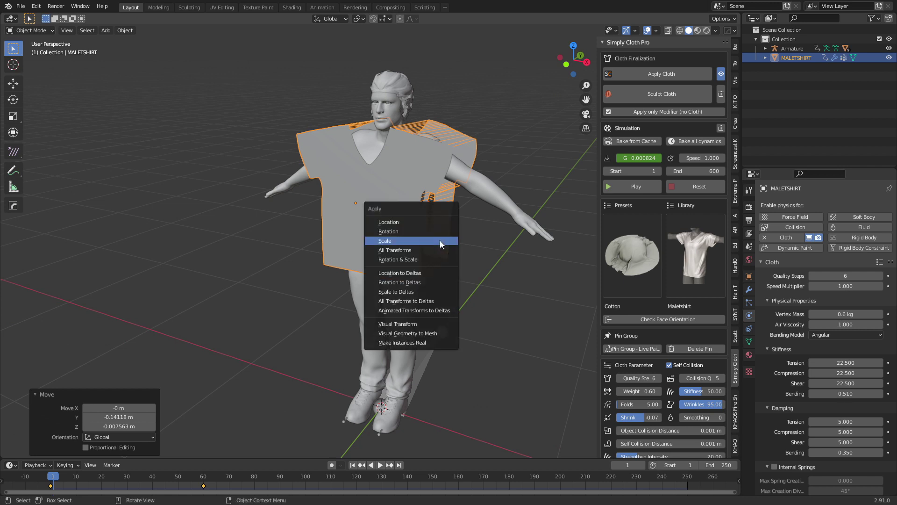
pyautogui.click(439, 240)
pyautogui.click(705, 173)
pyautogui.write('100')
pyautogui.press('Return')
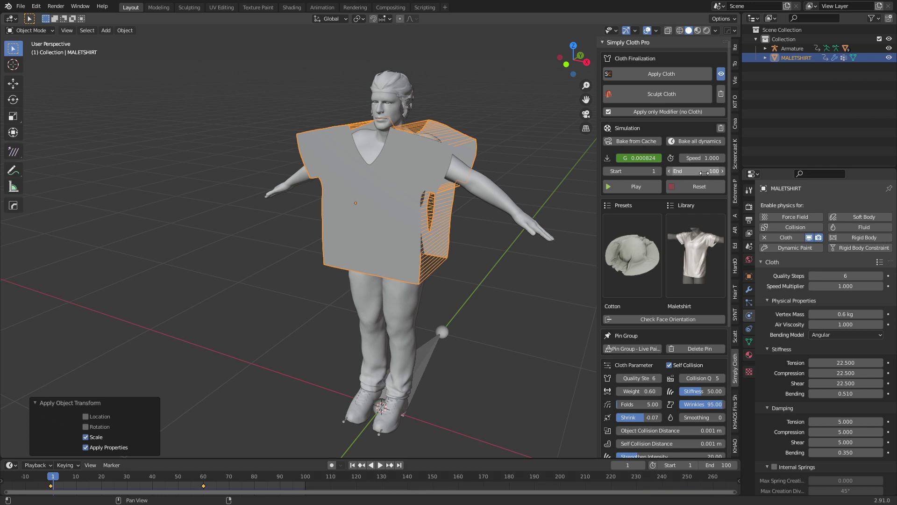
# Try the T-shirt's cloth simulation and pause it partway.
pyautogui.click(636, 187)
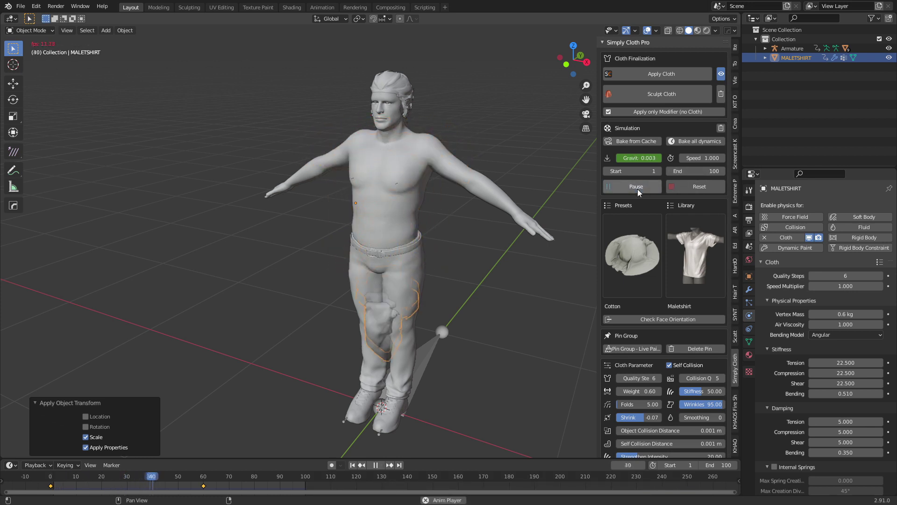
pyautogui.click(637, 189)
# Activate collision on the character's body, then reset the T-shirt's simulation and rerun it to about frame 29.
pyautogui.click(393, 193)
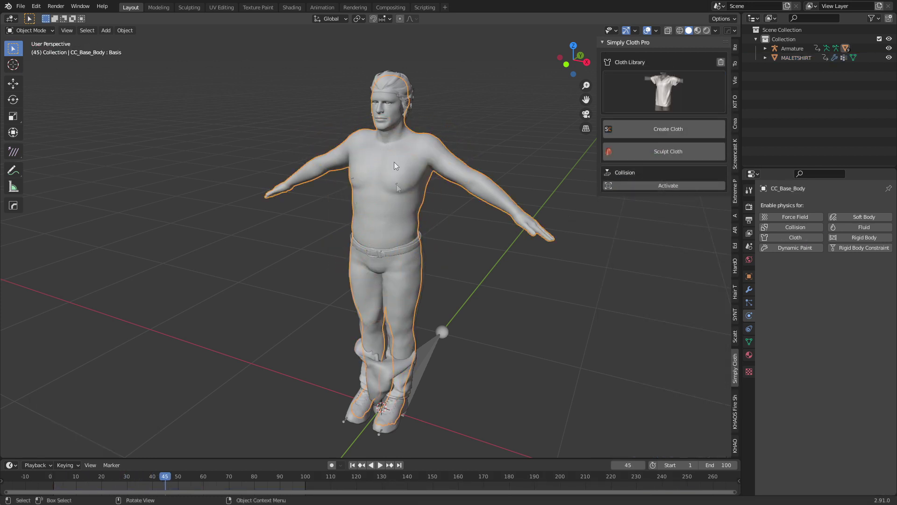
pyautogui.click(686, 187)
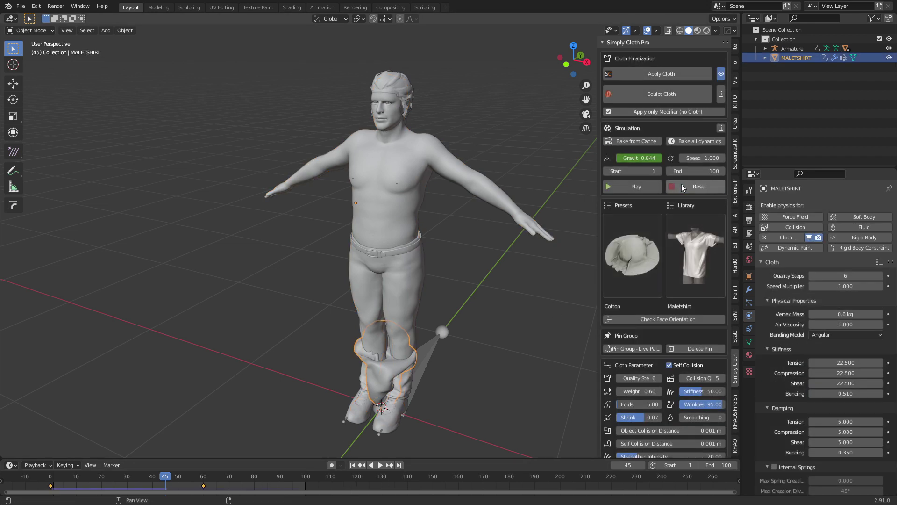
pyautogui.click(699, 186)
pyautogui.click(636, 186)
pyautogui.press('space')
# Enable the sewing Merge Distance weld and apply the simulated T-shirt as a static mesh.
pyautogui.moveTo(528, 210); pyautogui.dragTo(458, 222, button='middle')
pyautogui.scroll(-8, 649, 336)
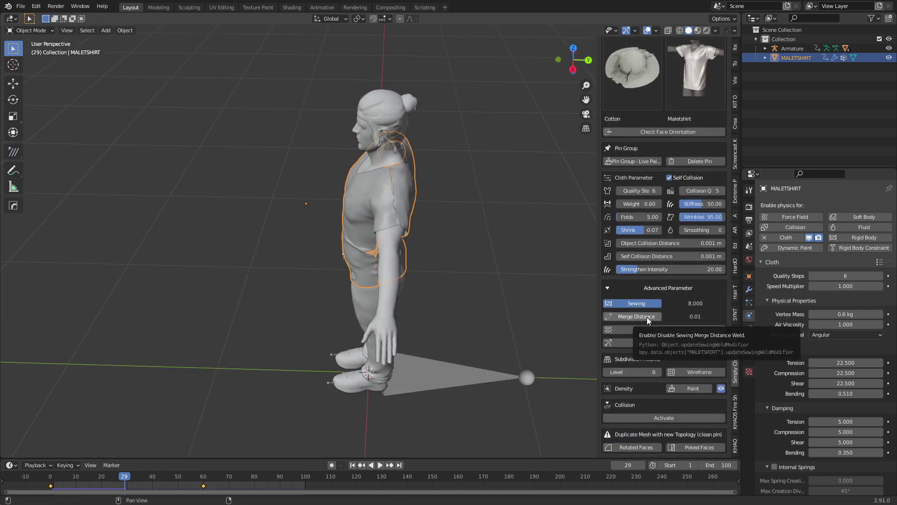
pyautogui.click(647, 317)
pyautogui.moveTo(388, 167); pyautogui.dragTo(369, 231, button='middle')
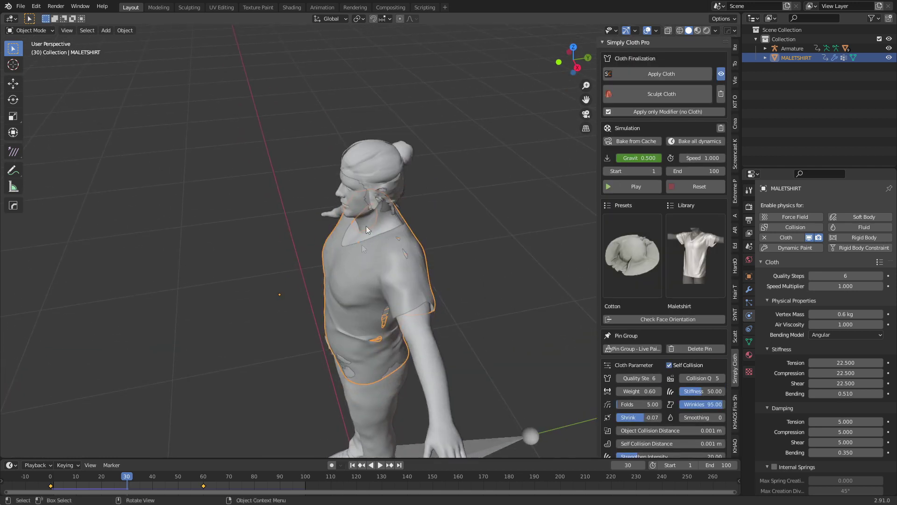
pyautogui.click(657, 73)
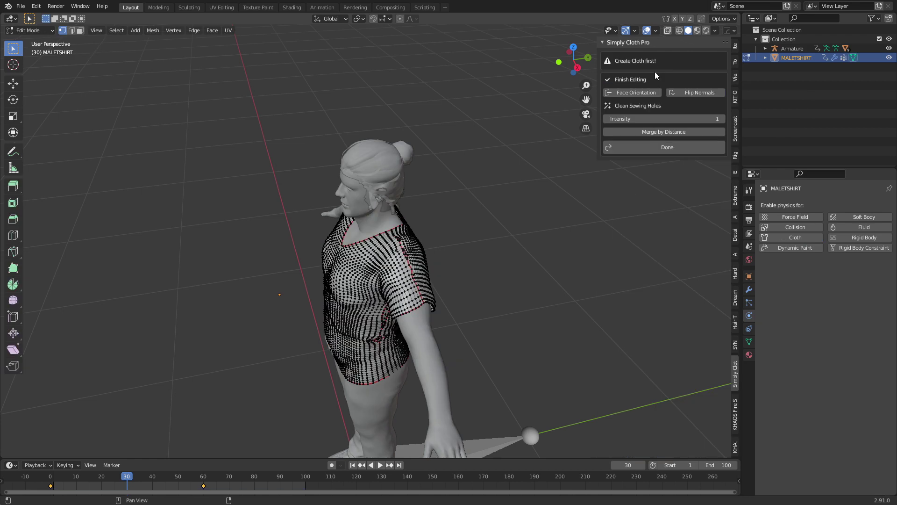
# Close the holes along the T-shirt's shoulder seam by merging the opposing vertices at their center.
pyautogui.scroll(3, 477, 299)
pyautogui.scroll(8, 478, 299)
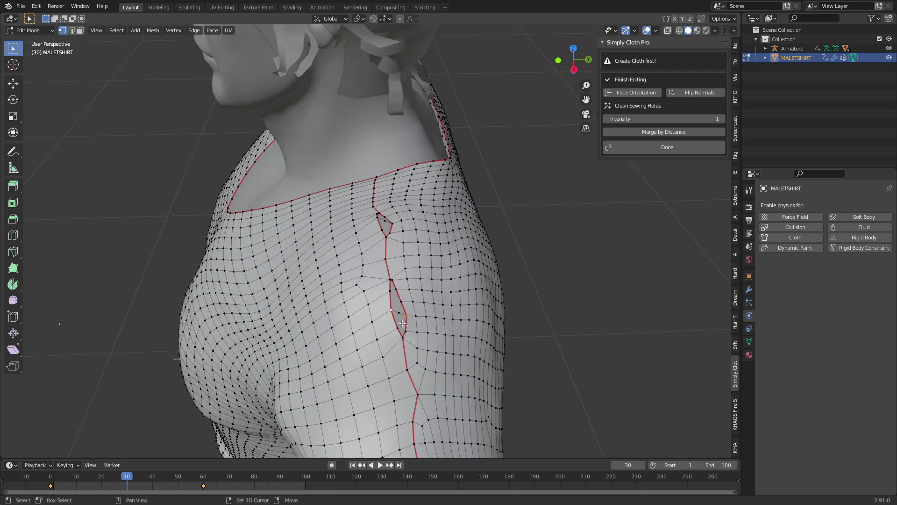
pyautogui.press('m')
pyautogui.click(404, 323)
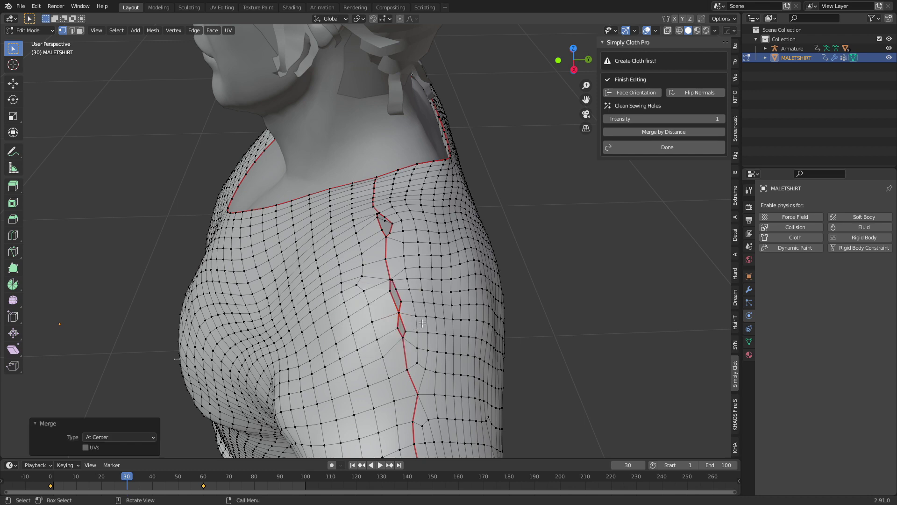
pyautogui.click(406, 329)
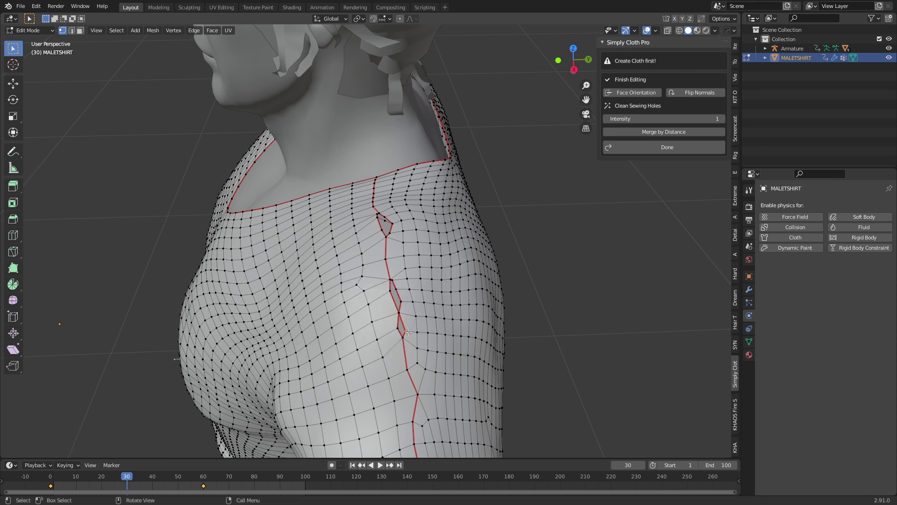
pyautogui.press('m')
pyautogui.click(401, 330)
pyautogui.scroll(-6, 400, 330)
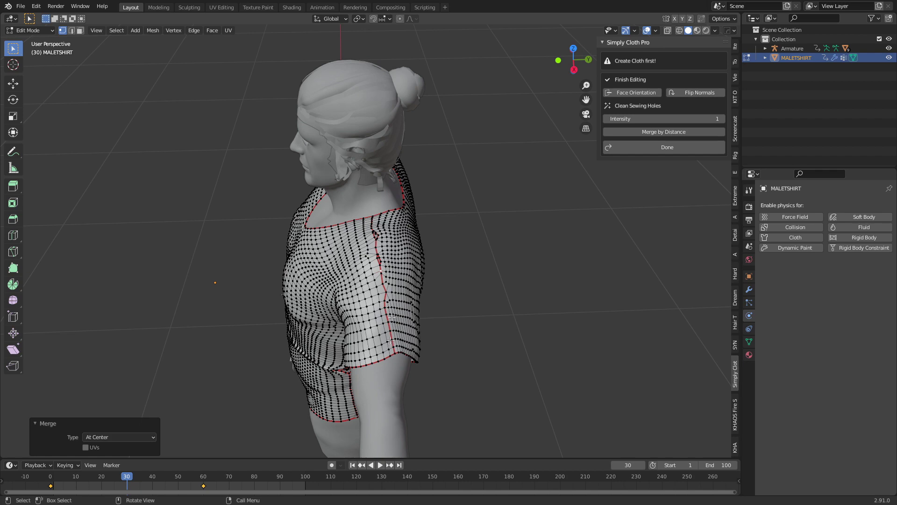
pyautogui.scroll(5, 386, 258)
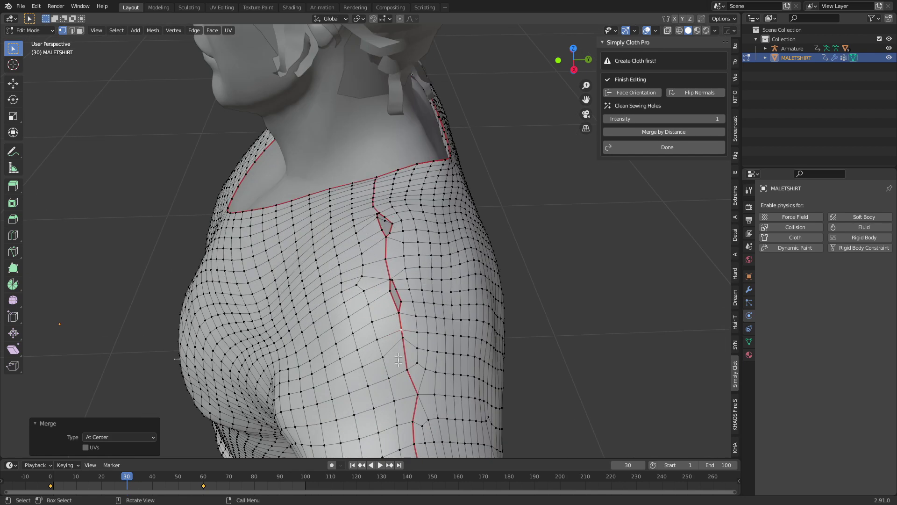
pyautogui.click(400, 301)
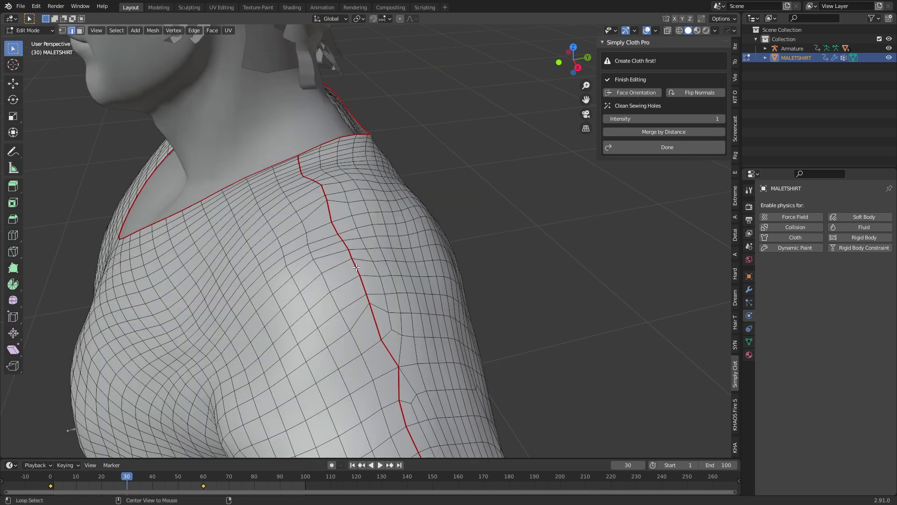
# Select the seam edges running from the collar down the sleeve and bevel them narrowly with two segments.
pyautogui.keyDown('alt'); pyautogui.click(355, 271); pyautogui.keyUp('alt')
pyautogui.click(398, 405)
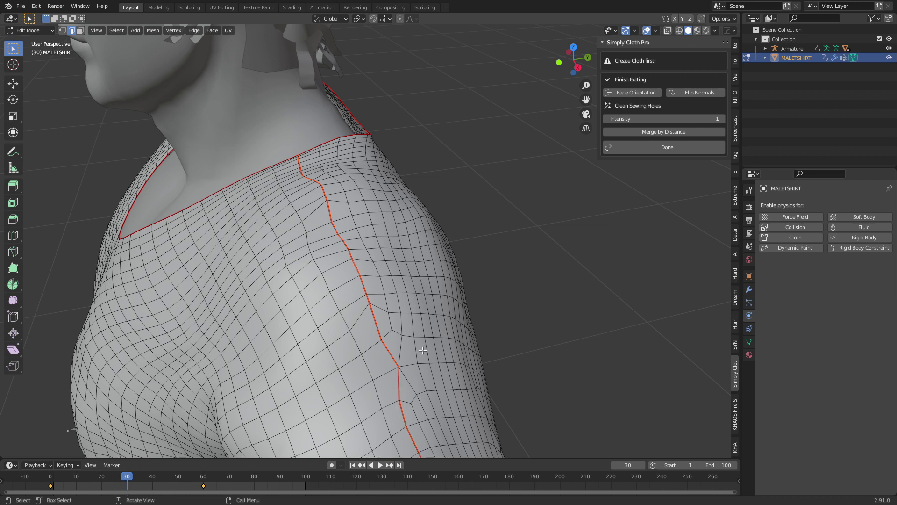
pyautogui.hotkey('ctrl', 'b')
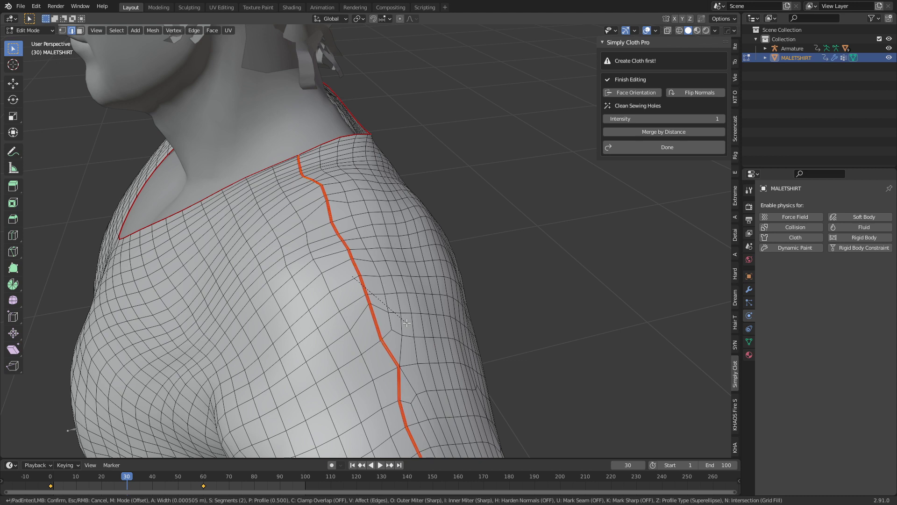
pyautogui.click(407, 322)
# Reduce the selection to the seam's middle edges, sink them with Shrink/Fatten by about -0.005, and return to Object Mode.
pyautogui.press('ctrl+KP_Subtract')
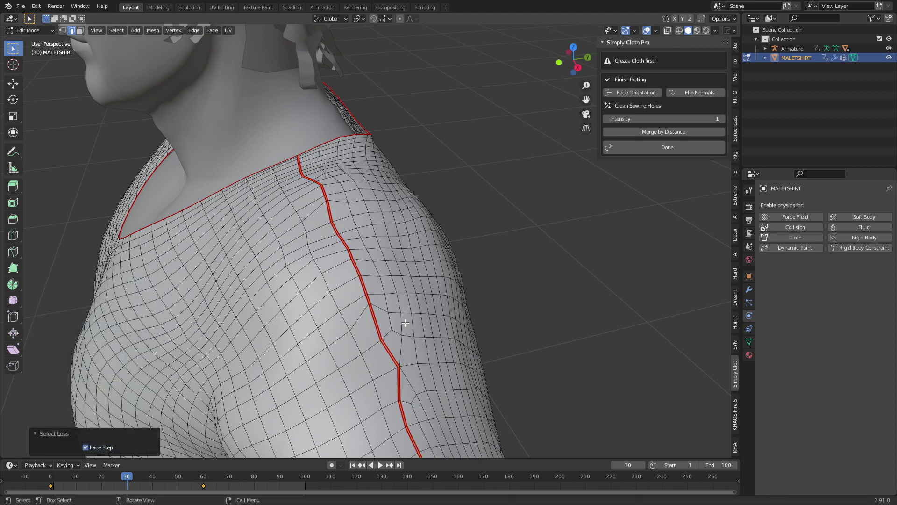
pyautogui.hotkey('alt', 's')
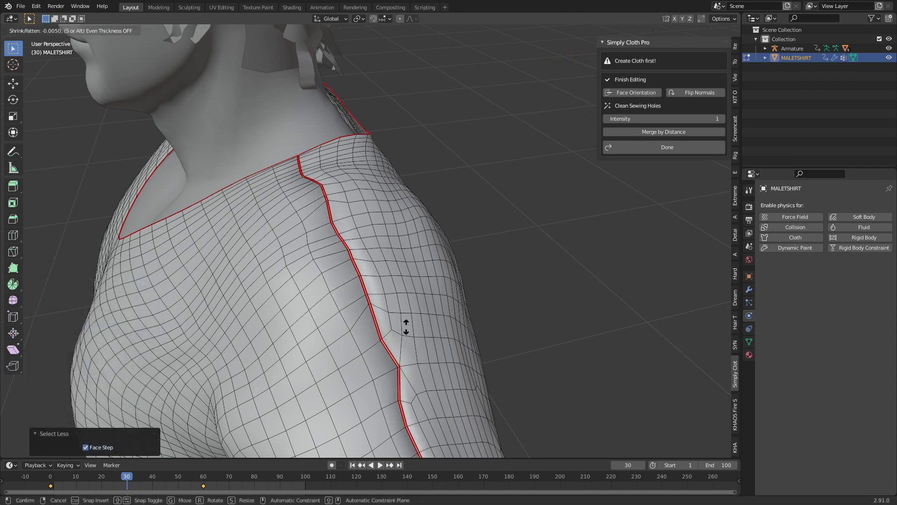
pyautogui.click(406, 326)
pyautogui.press('Tab')
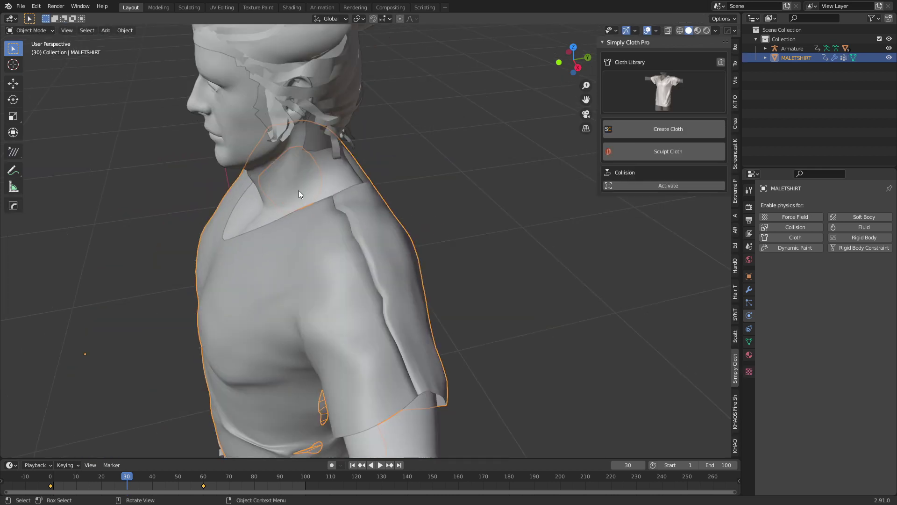
# Start cloth sculpting on the T-shirt and form folds at the shoulder and abdomen with the Drag brush.
pyautogui.moveTo(381, 388); pyautogui.dragTo(409, 386, button='middle')
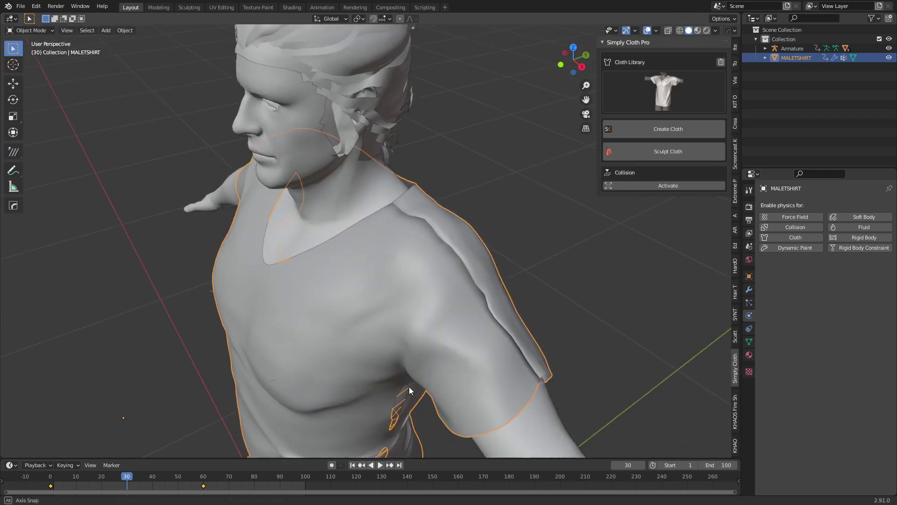
pyautogui.moveTo(498, 354); pyautogui.dragTo(391, 229, button='middle')
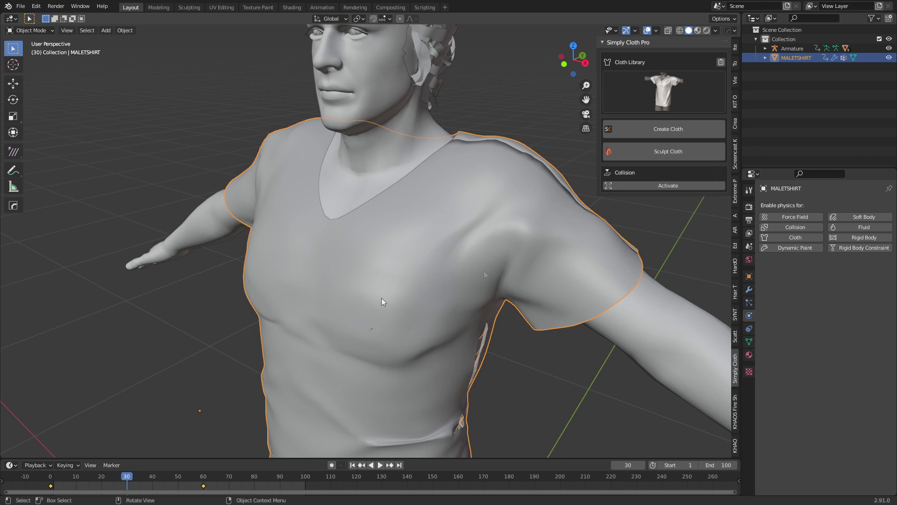
pyautogui.click(657, 153)
pyautogui.moveTo(410, 290); pyautogui.dragTo(400, 275, button='middle')
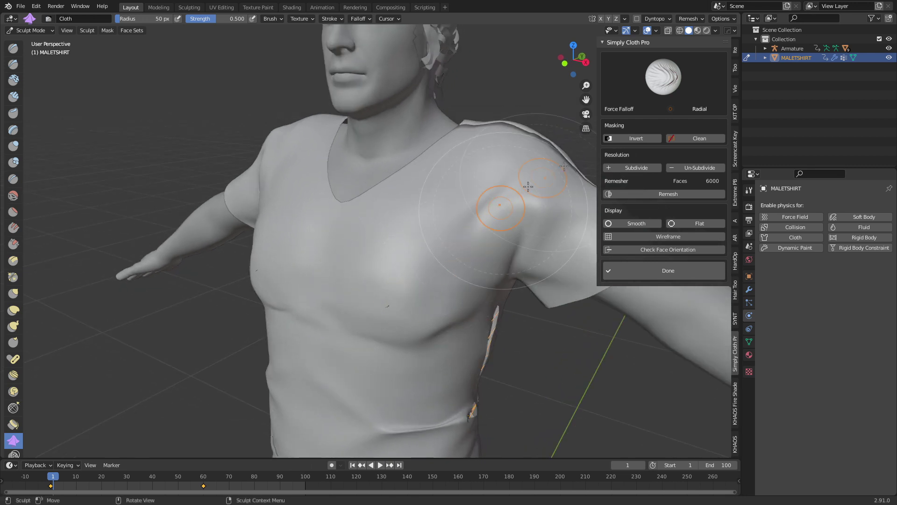
pyautogui.moveTo(474, 300); pyautogui.dragTo(334, 300, button='middle')
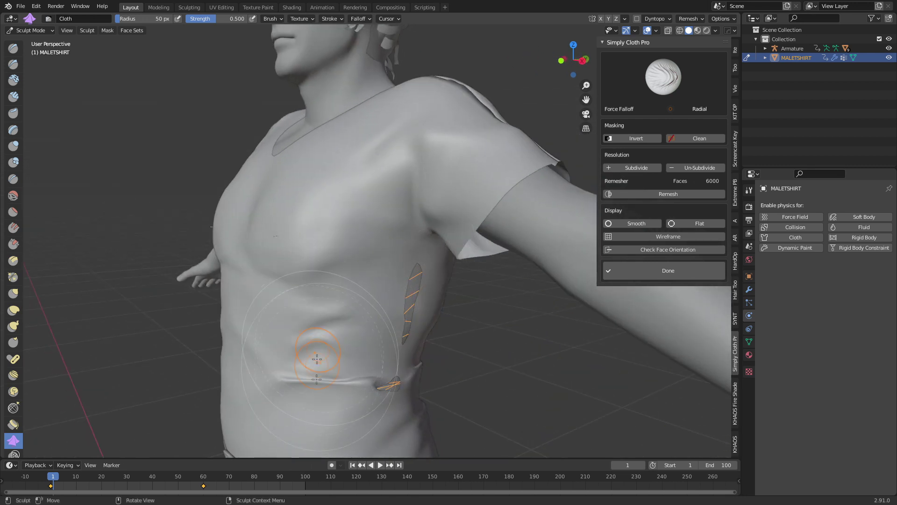
# Shape the fabric on the chest and abdomen with the Push and Grab cloth brushes.
pyautogui.click(671, 76)
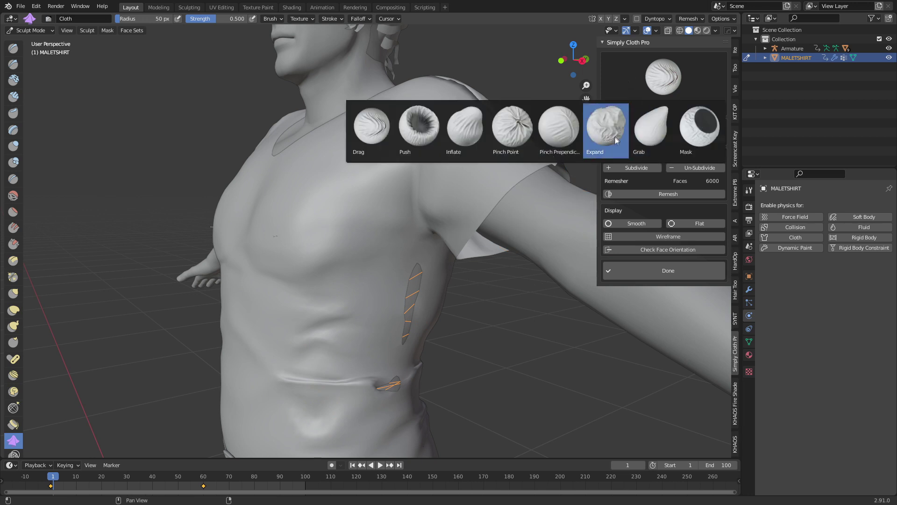
pyautogui.click(409, 135)
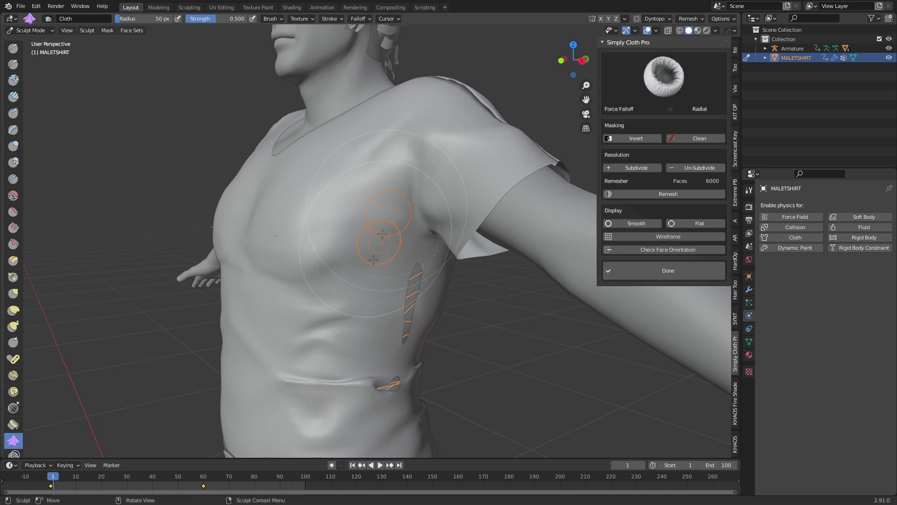
pyautogui.moveTo(340, 326)
pyautogui.mouseDown()
pyautogui.moveTo(309, 328)
pyautogui.moveTo(320, 327)
pyautogui.mouseUp()
pyautogui.click(663, 76)
pyautogui.click(631, 135)
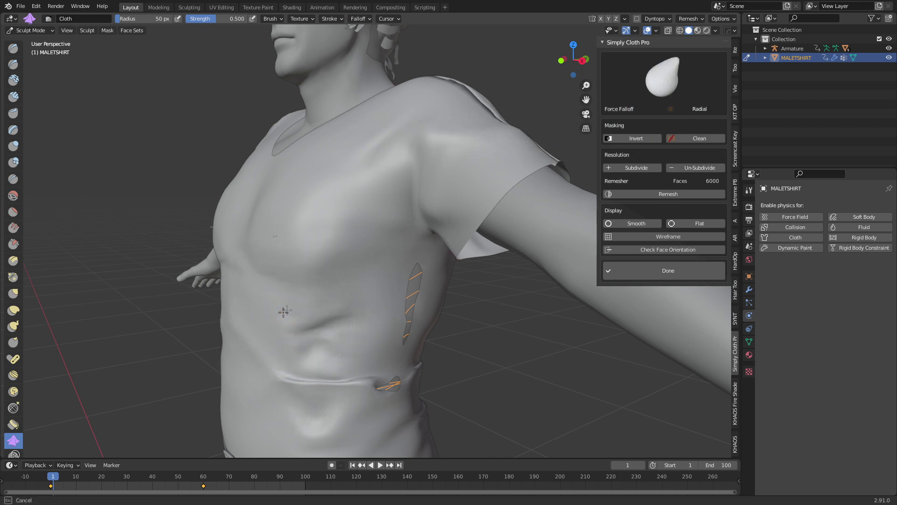
# Sculpt finer wrinkles across the T-shirt's chest and abdomen with the Pinch Perpendicular cloth brush.
pyautogui.click(676, 89)
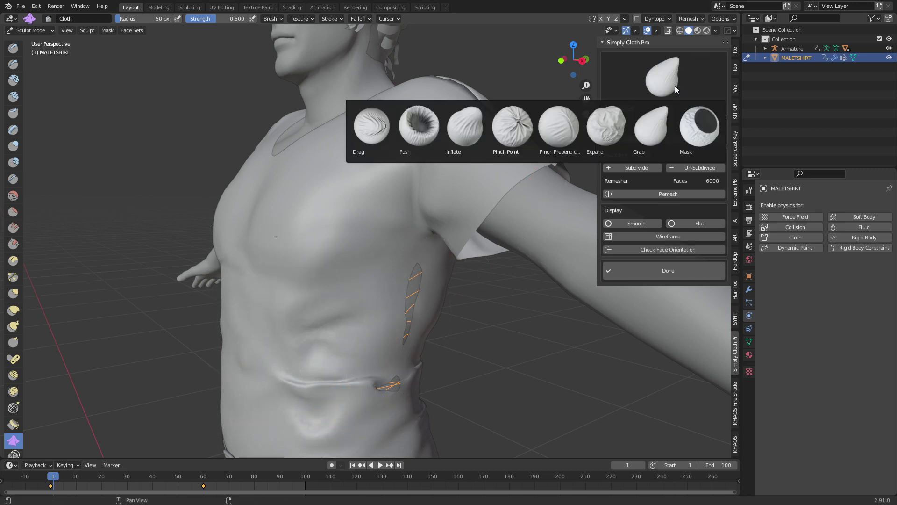
pyautogui.click(558, 127)
pyautogui.moveTo(295, 350); pyautogui.dragTo(369, 211)
pyautogui.moveTo(372, 182); pyautogui.dragTo(300, 314)
pyautogui.moveTo(301, 290)
pyautogui.mouseDown(button='middle')
pyautogui.moveTo(372, 308)
pyautogui.moveTo(435, 302)
pyautogui.moveTo(327, 310)
pyautogui.moveTo(352, 304)
pyautogui.mouseUp(button='middle')
pyautogui.scroll(-1, 329, 310)
pyautogui.keyDown('shift'); pyautogui.moveTo(351, 304); pyautogui.dragTo(360, 196, button='middle'); pyautogui.keyUp('shift')
pyautogui.scroll(-1, 377, 299)
pyautogui.press('Tab')
pyautogui.press('Tab')
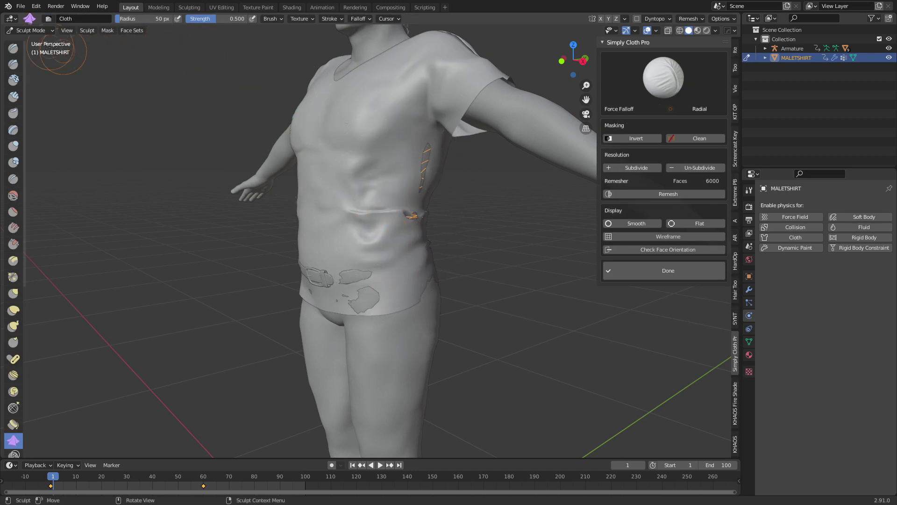
# Return to Object Mode, delete the leftover object poking through the T-shirt's hem, and hide the T-shirt.
pyautogui.click(30, 31)
pyautogui.click(29, 40)
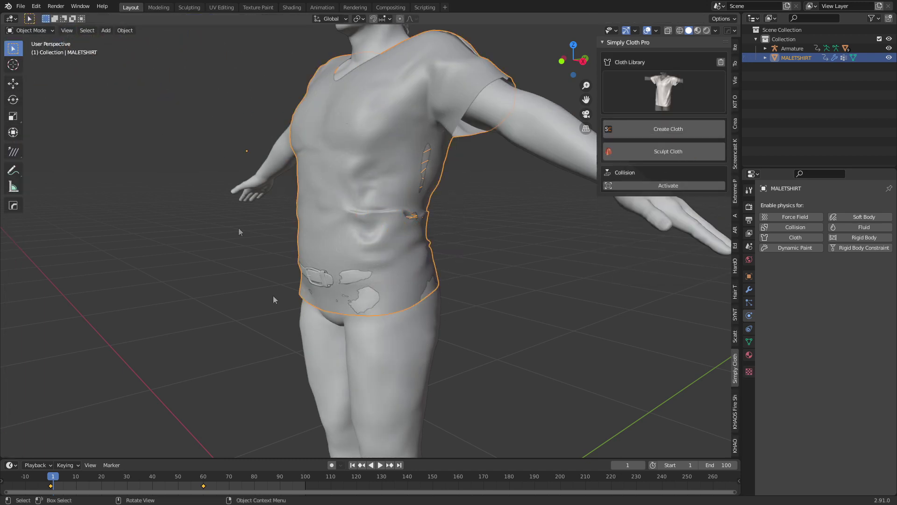
pyautogui.press('Delete')
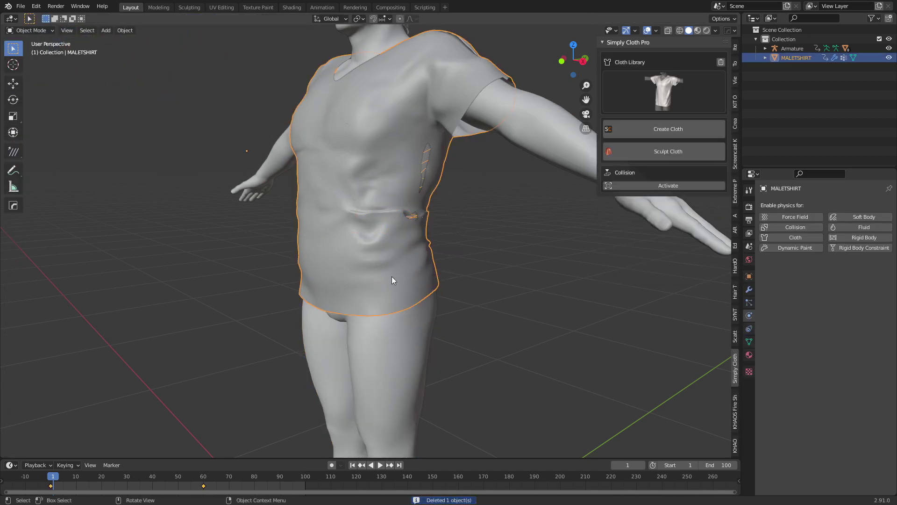
pyautogui.press('h')
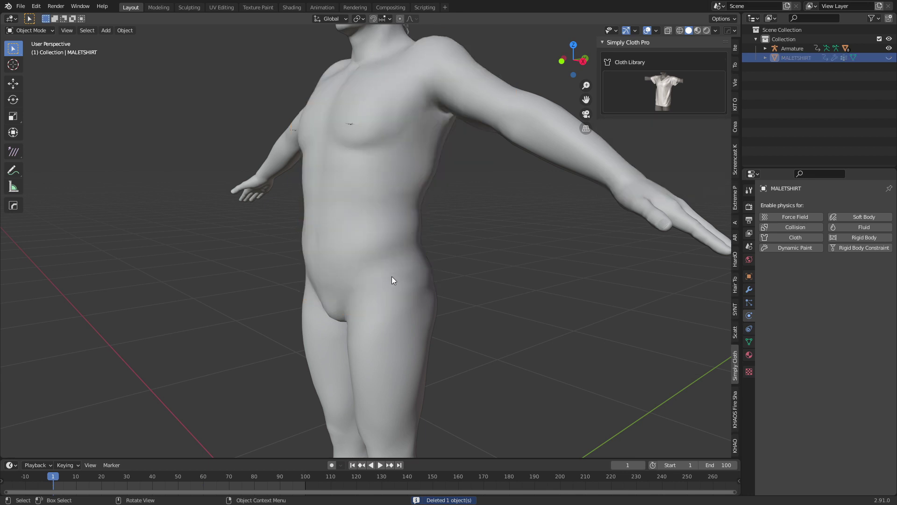
# Add the Malesshorts garment from the Cloth Library and lower it along Z around the character's hips.
pyautogui.click(664, 91)
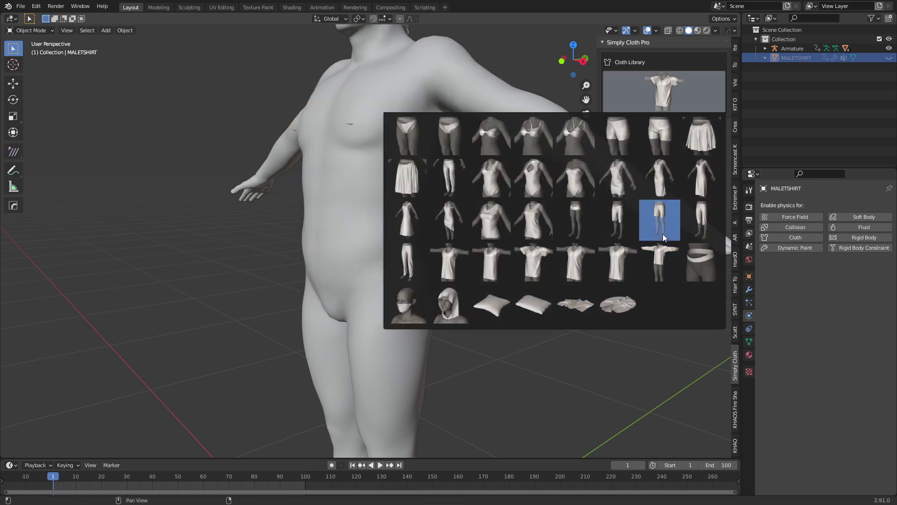
pyautogui.click(618, 228)
pyautogui.press('g')
pyautogui.press('z')
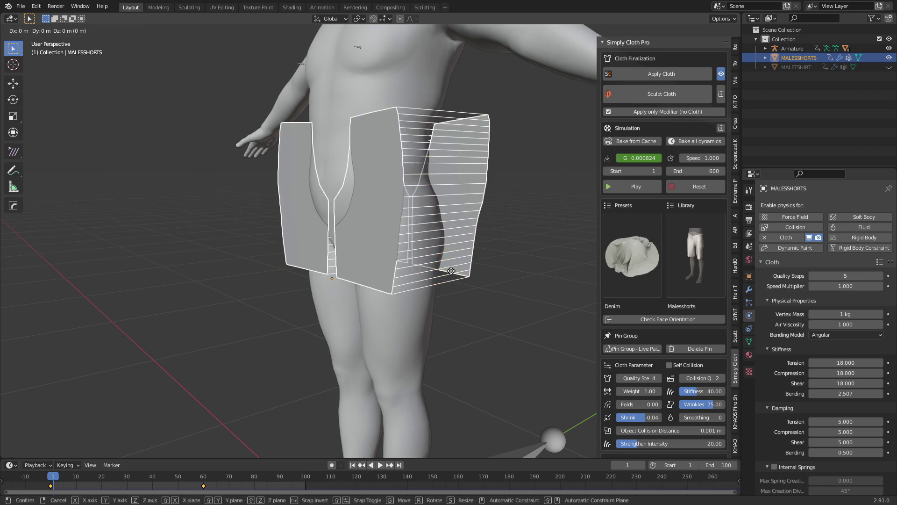
pyautogui.click(460, 321)
# Scale the shorts along Y, shift them about -0.072 m in Y to centre them around the body, and apply the scale.
pyautogui.moveTo(460, 323); pyautogui.dragTo(413, 332, button='middle')
pyautogui.press('s')
pyautogui.press('y')
pyautogui.click(461, 338)
pyautogui.hotkey('ctrl', 'a')
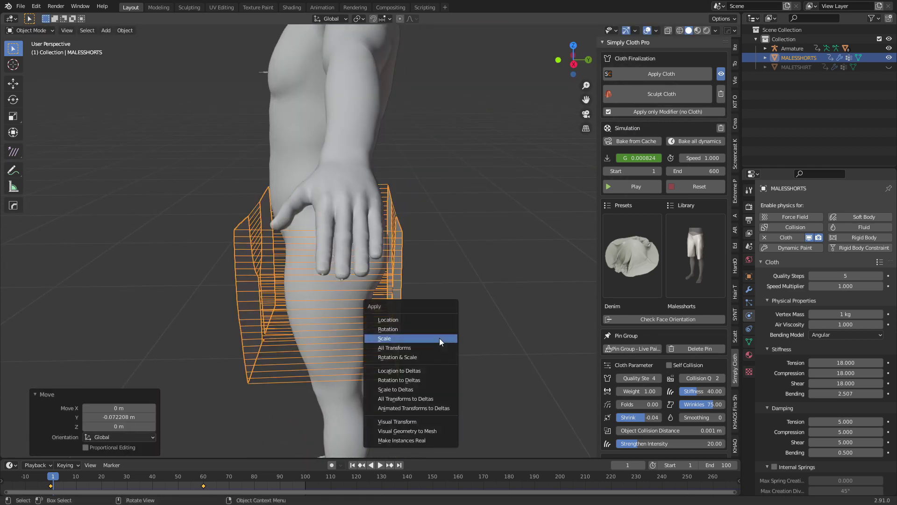
pyautogui.click(439, 338)
# Set the shorts simulation's end frame to 100 and play the simulation.
pyautogui.moveTo(405, 328); pyautogui.dragTo(480, 321, button='middle')
pyautogui.scroll(3, 486, 318)
pyautogui.scroll(-3, 490, 316)
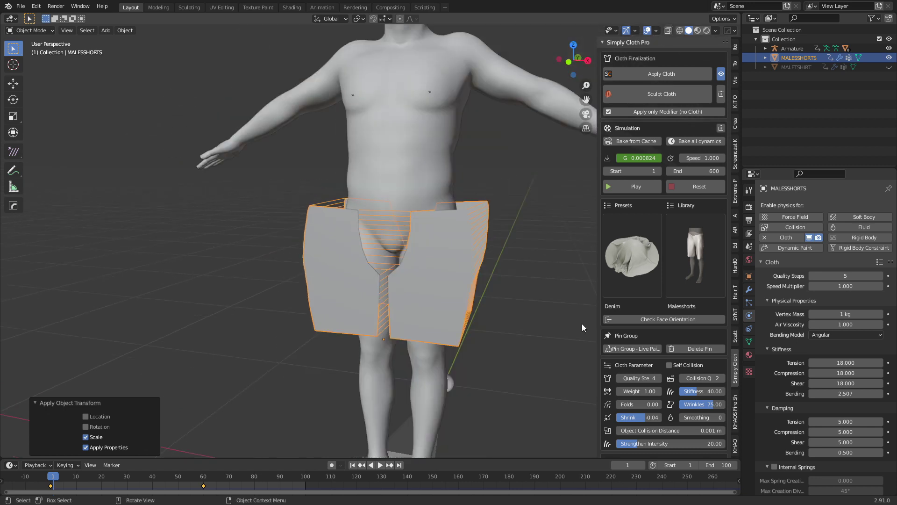
pyautogui.click(707, 169)
pyautogui.write('100')
pyautogui.press('Return')
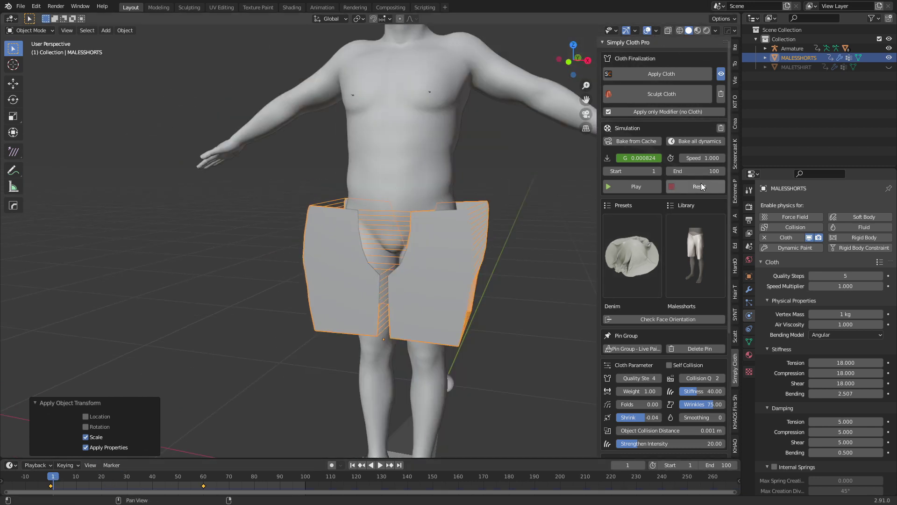
pyautogui.click(651, 188)
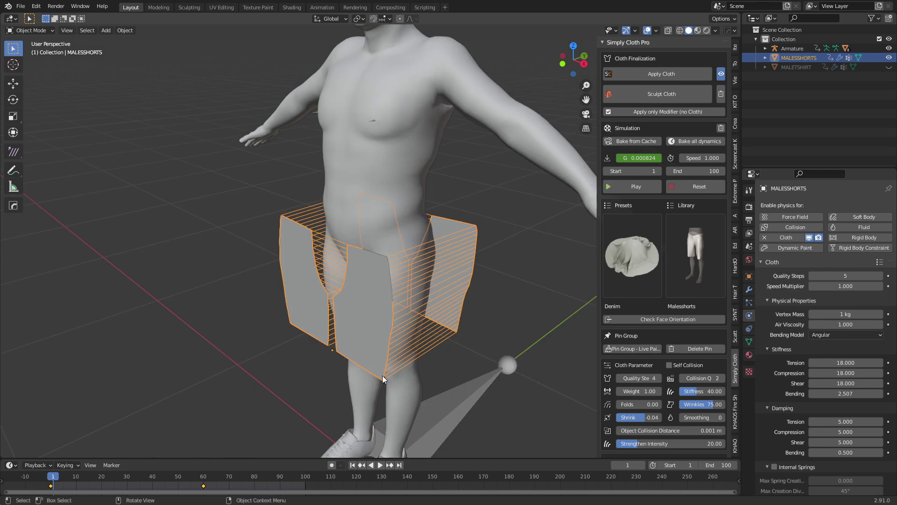
# Raise the shorts' panels along Z so they sit higher around the hips.
pyautogui.press('g')
pyautogui.press('z')
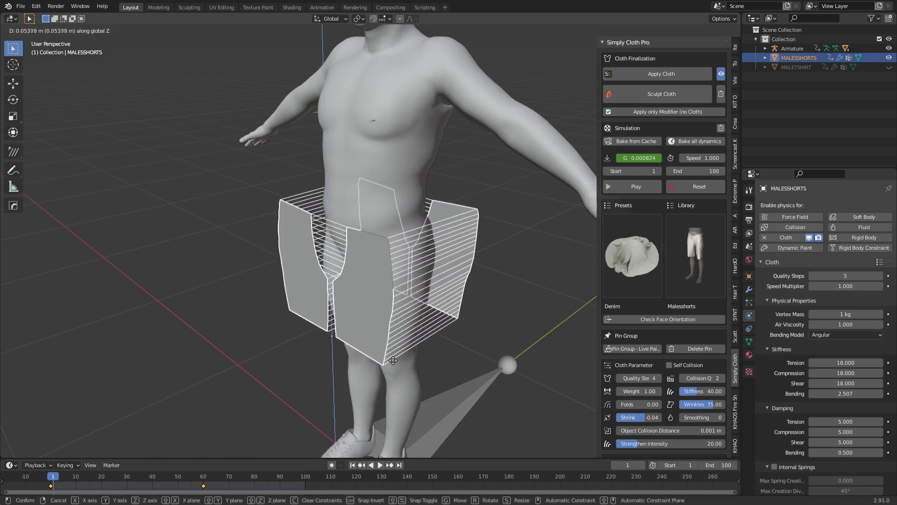
pyautogui.click(390, 299)
pyautogui.moveTo(423, 304)
pyautogui.mouseDown(button='middle')
pyautogui.moveTo(446, 316)
pyautogui.moveTo(431, 312)
pyautogui.mouseUp(button='middle')
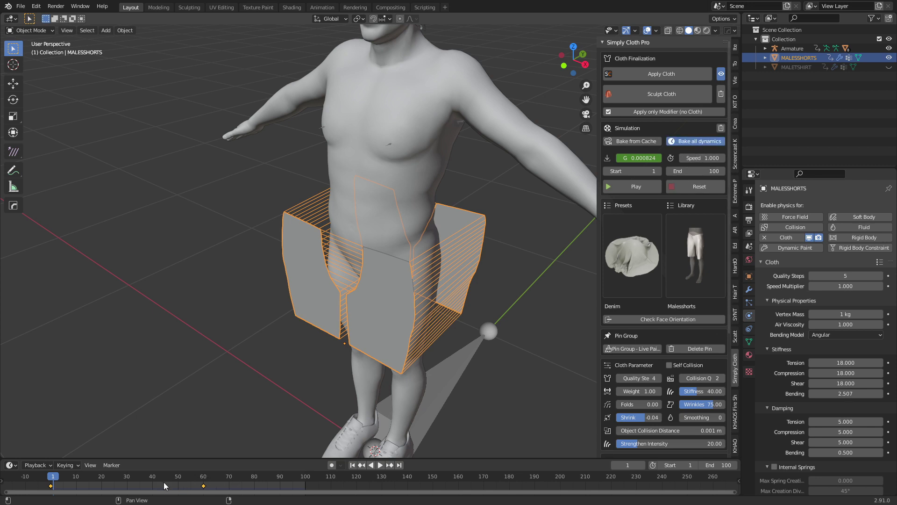
# Preview the baked shorts simulation and stop at frame 7 to check how the panels close.
pyautogui.press('space')
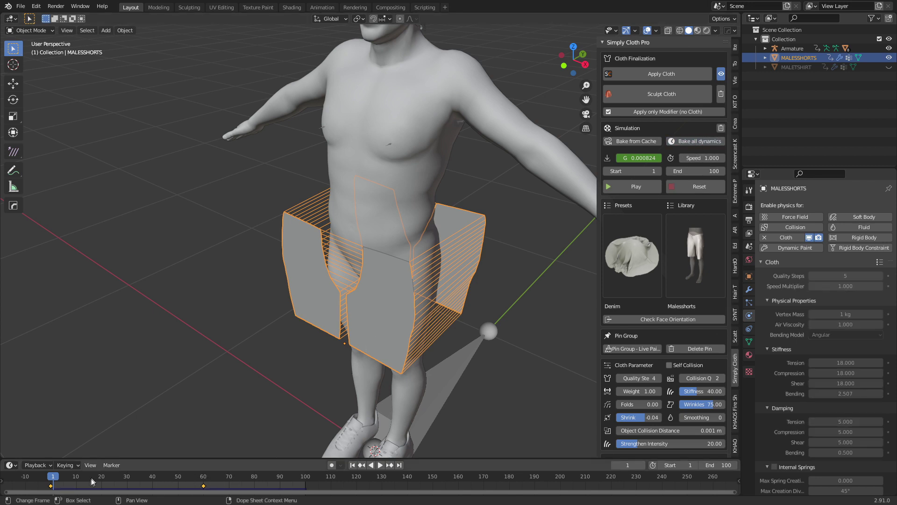
pyautogui.moveTo(85, 473); pyautogui.dragTo(62, 474)
pyautogui.press('space')
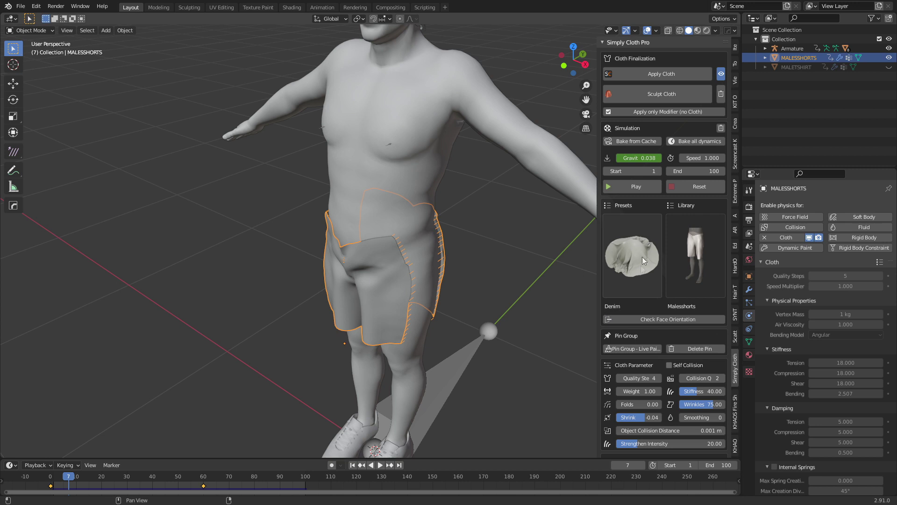
pyautogui.click(628, 269)
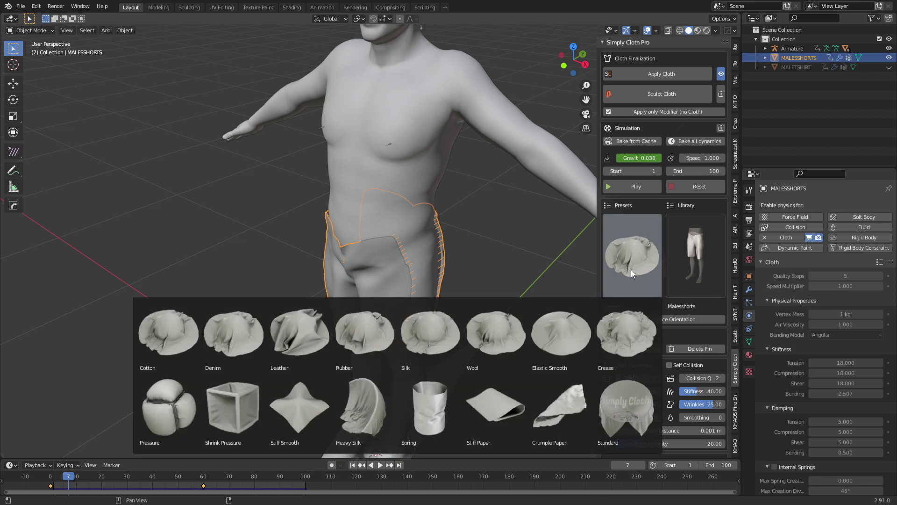
pyautogui.click(631, 269)
pyautogui.moveTo(426, 330); pyautogui.dragTo(436, 326, button='middle')
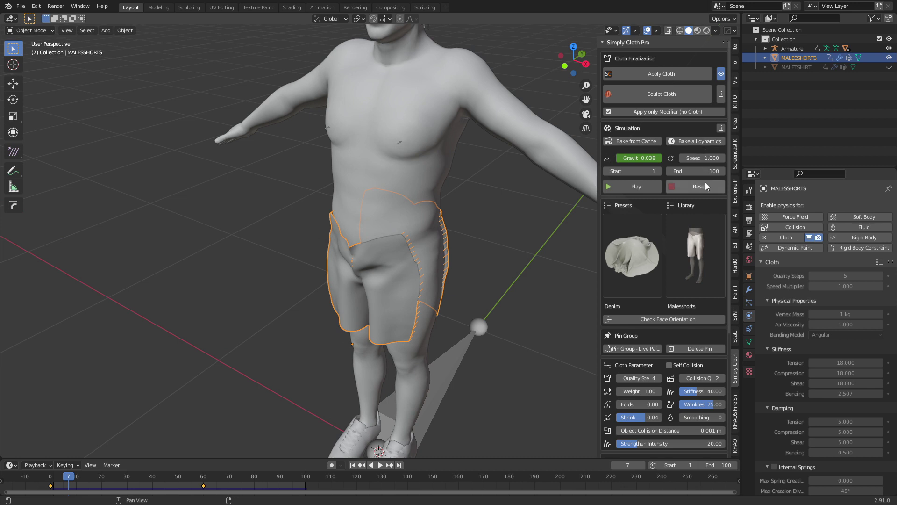
# Delete the baked shorts simulation and widen the whole shorts mesh along X by a factor of about 1.3 in Edit Mode.
pyautogui.click(721, 128)
pyautogui.press('Tab')
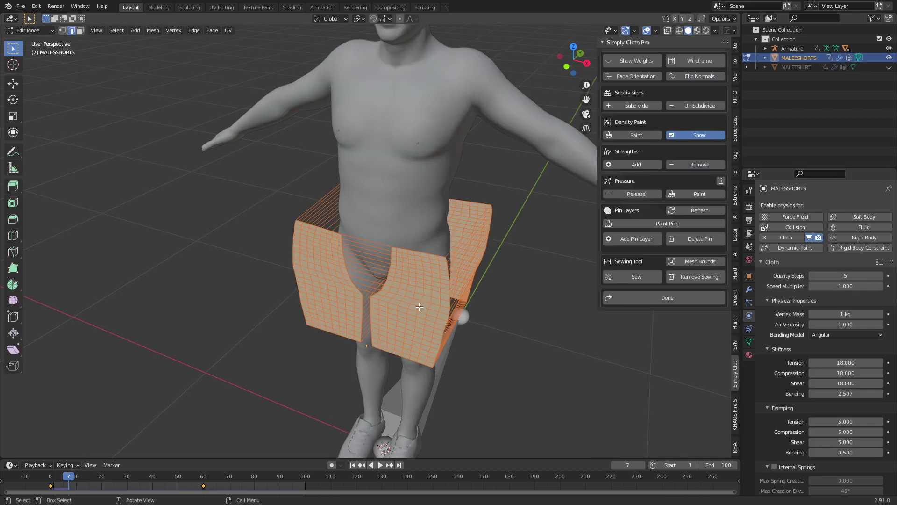
pyautogui.press('s')
pyautogui.press('x')
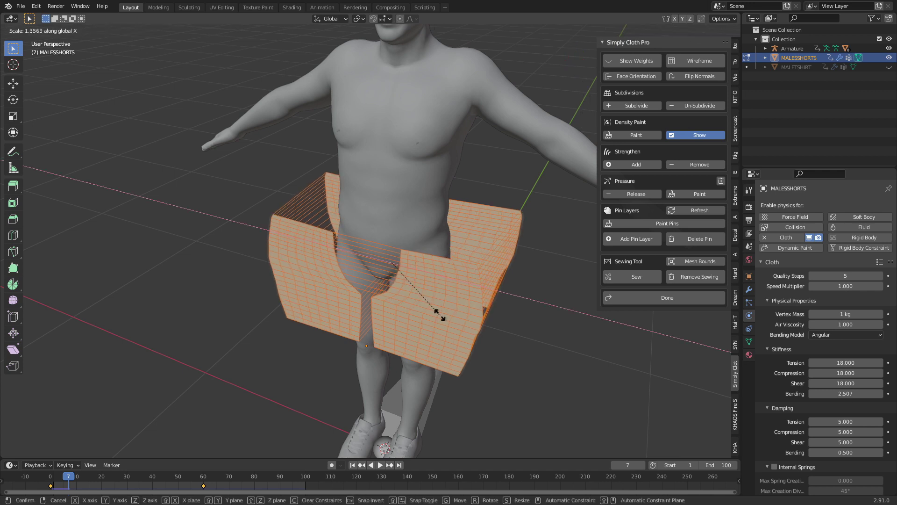
pyautogui.click(429, 311)
pyautogui.press('Tab')
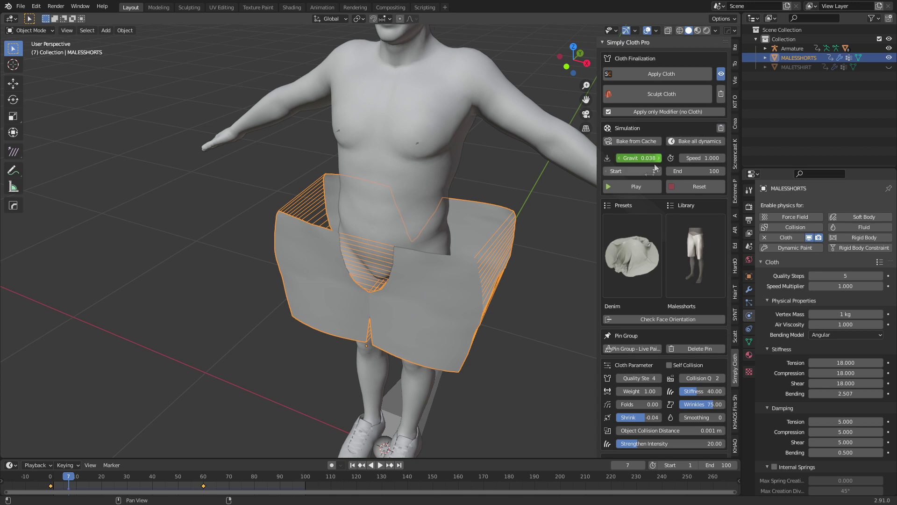
# Bake all dynamics for the widened shorts and examine the waistband and seams between frames 11 and 20.
pyautogui.click(682, 141)
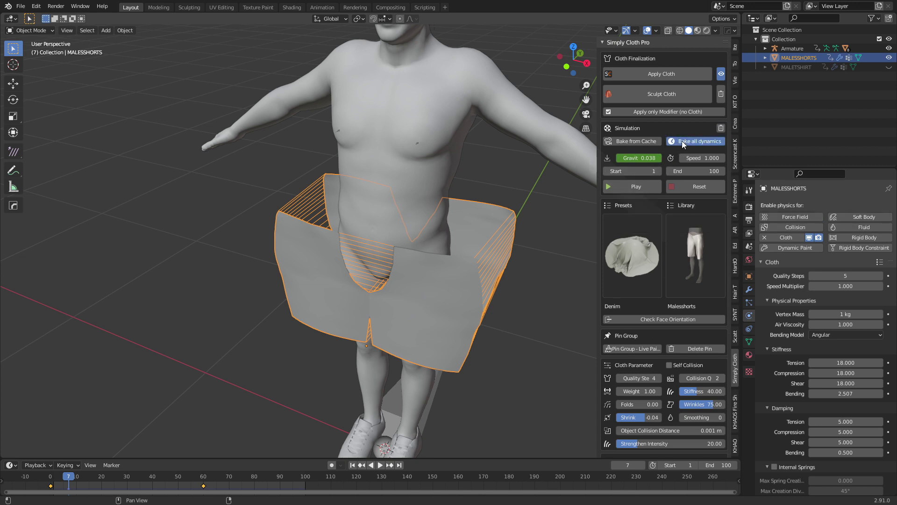
pyautogui.moveTo(111, 480)
pyautogui.mouseDown()
pyautogui.moveTo(166, 481)
pyautogui.moveTo(107, 480)
pyautogui.mouseUp()
pyautogui.press('space')
pyautogui.moveTo(224, 379); pyautogui.dragTo(358, 242, button='middle')
pyautogui.scroll(5, 256, 359)
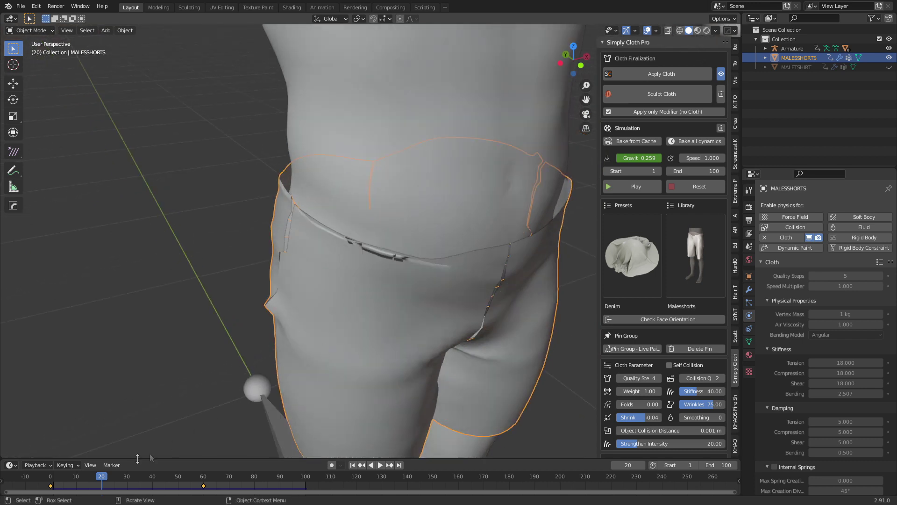
pyautogui.moveTo(101, 477); pyautogui.dragTo(78, 480)
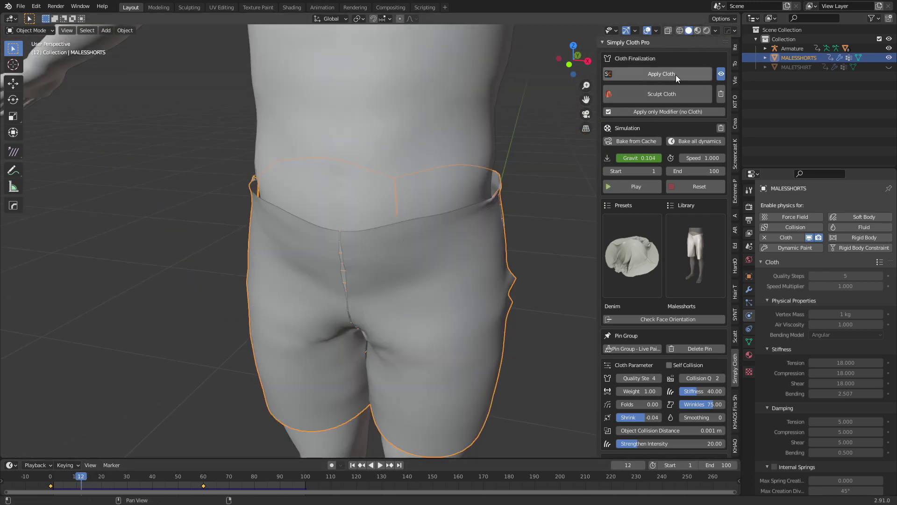
pyautogui.click(676, 75)
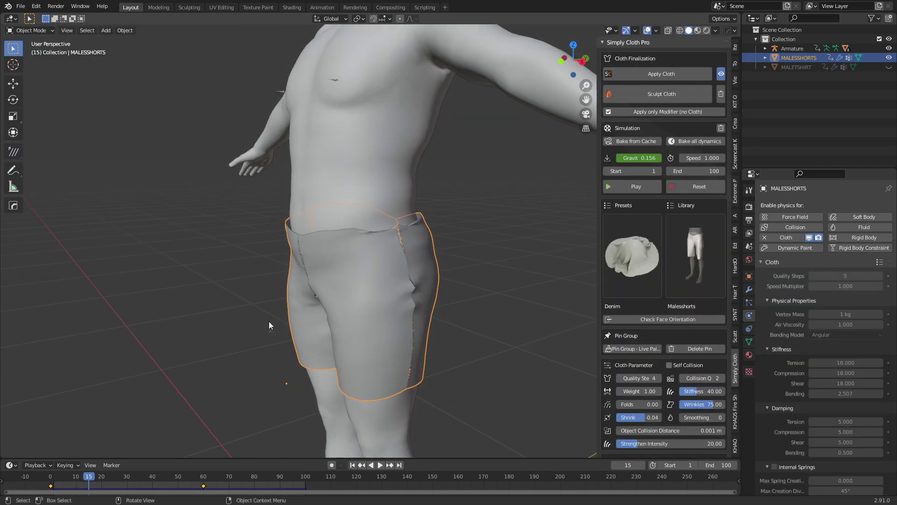
pyautogui.moveTo(269, 321); pyautogui.dragTo(263, 343, button='middle')
pyautogui.scroll(1, 267, 274)
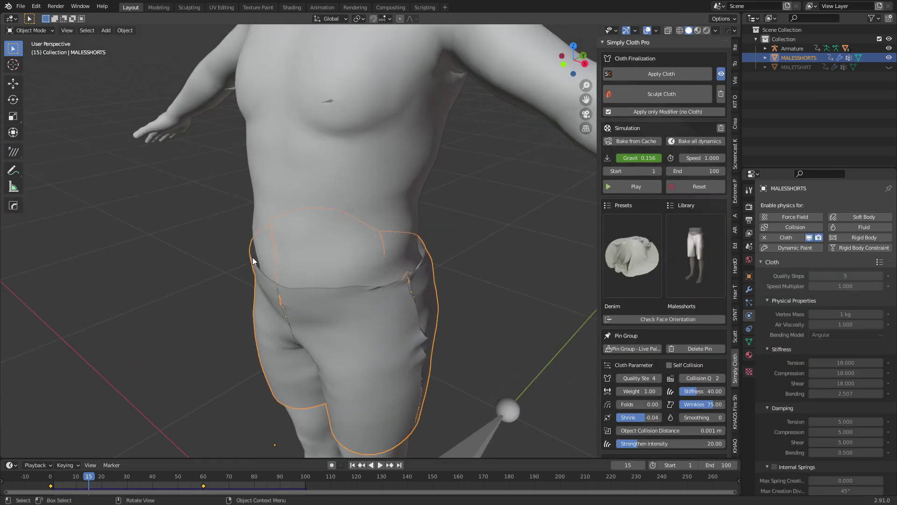
# Select the character's body and set its collision's outer thickness to 0.005.
pyautogui.click(404, 210)
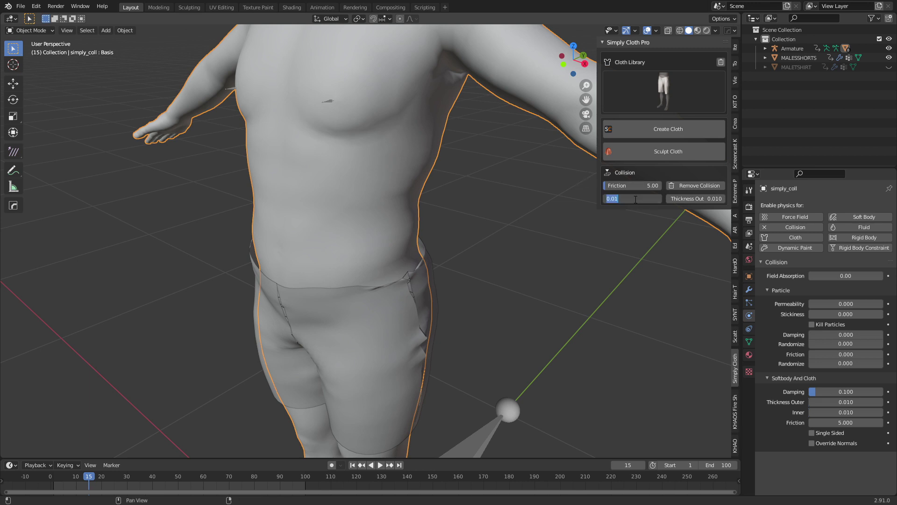
pyautogui.press('BackSpace')
pyautogui.click(708, 201)
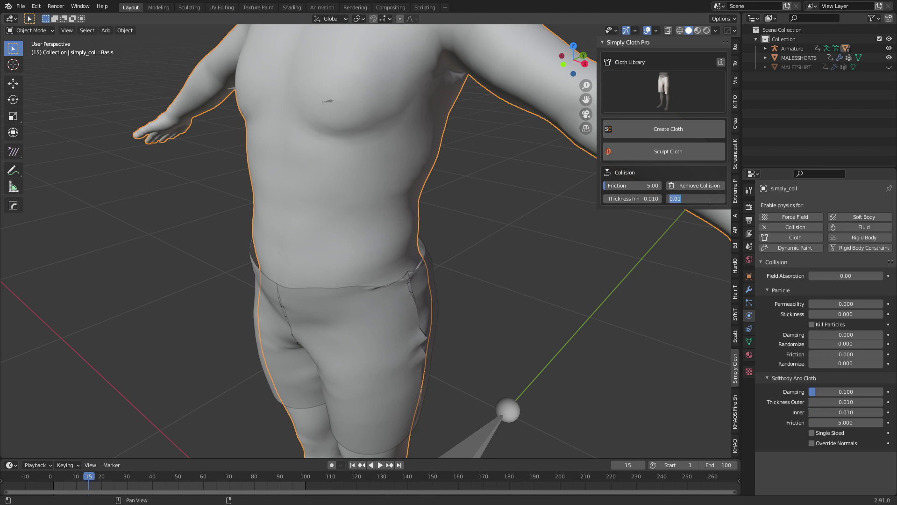
pyautogui.write('.05')
pyautogui.press('BackSpace')
pyautogui.write('05')
pyautogui.press('Return')
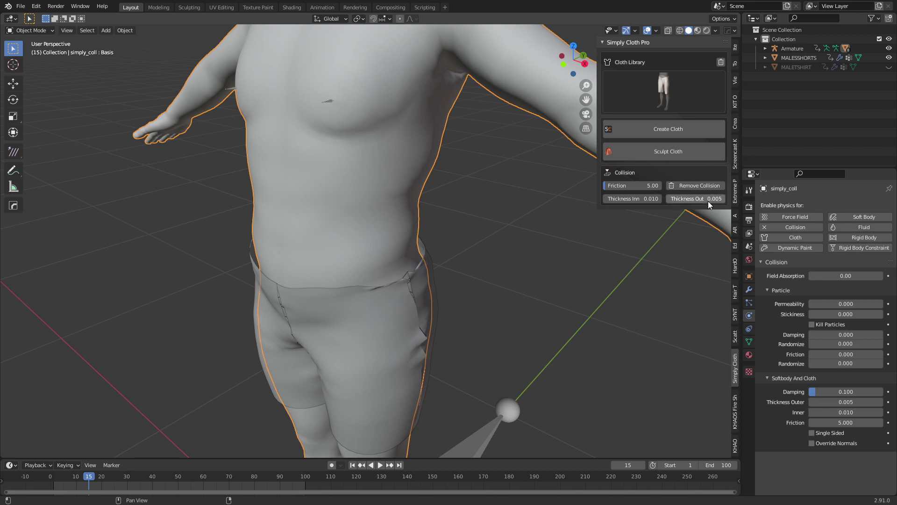
# Select the shorts, bake all dynamics again, and settle on frame 13 for the drape.
pyautogui.click(372, 281)
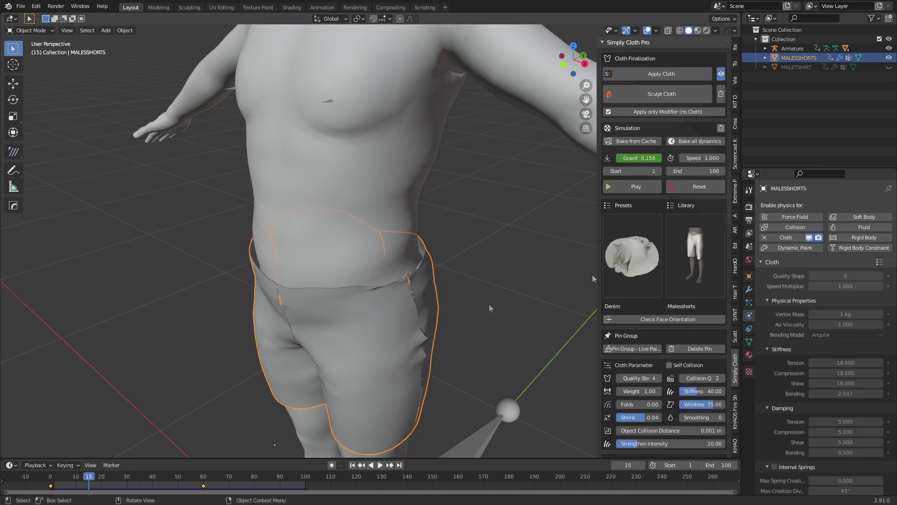
pyautogui.click(708, 143)
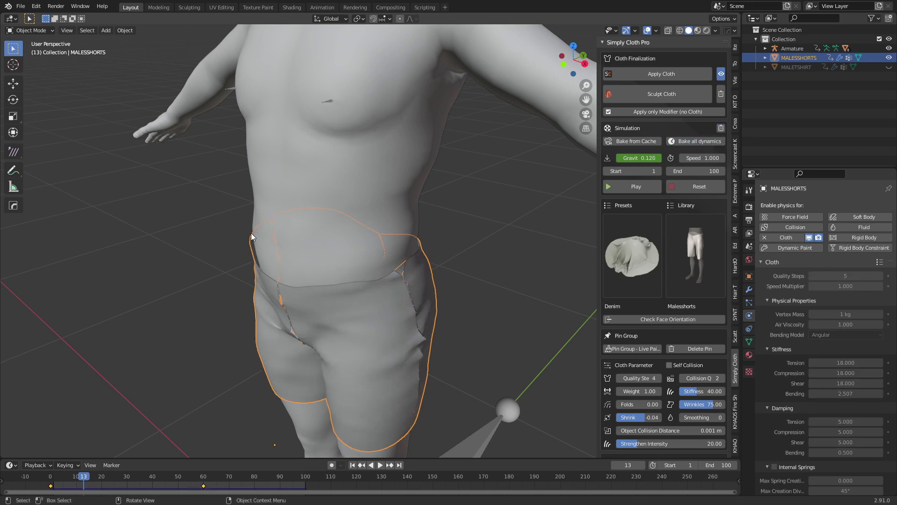
pyautogui.moveTo(324, 276)
pyautogui.mouseDown(button='middle')
pyautogui.moveTo(358, 289)
pyautogui.moveTo(324, 294)
pyautogui.moveTo(320, 276)
pyautogui.moveTo(328, 285)
pyautogui.mouseUp(button='middle')
pyautogui.scroll(2, 281, 324)
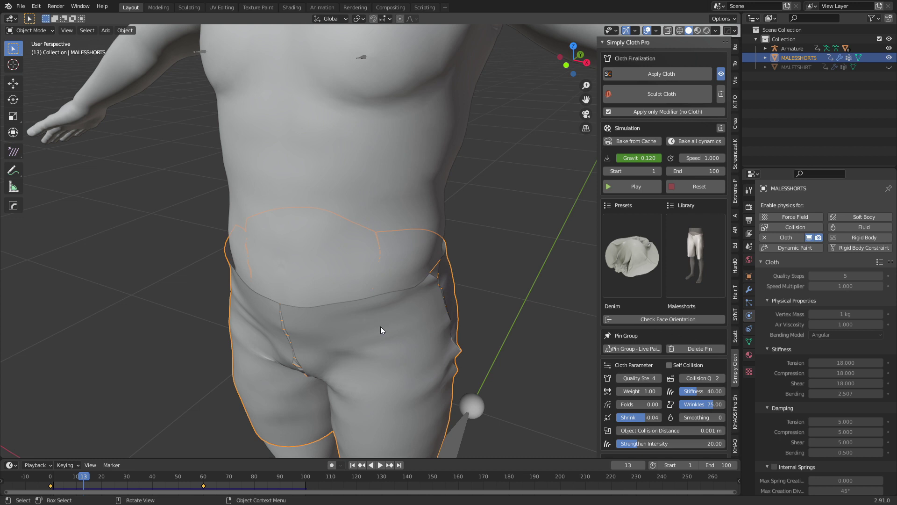
# Enable Merge Distance at 0.04 for the shorts' sewing and check the closed seams from the side.
pyautogui.scroll(-1, 427, 341)
pyautogui.scroll(-8, 660, 209)
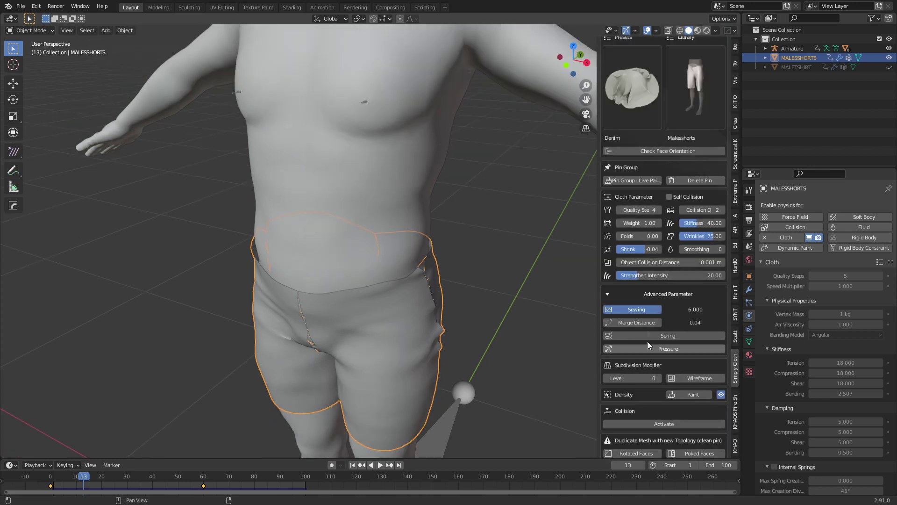
pyautogui.click(646, 325)
pyautogui.moveTo(529, 327); pyautogui.dragTo(441, 293, button='middle')
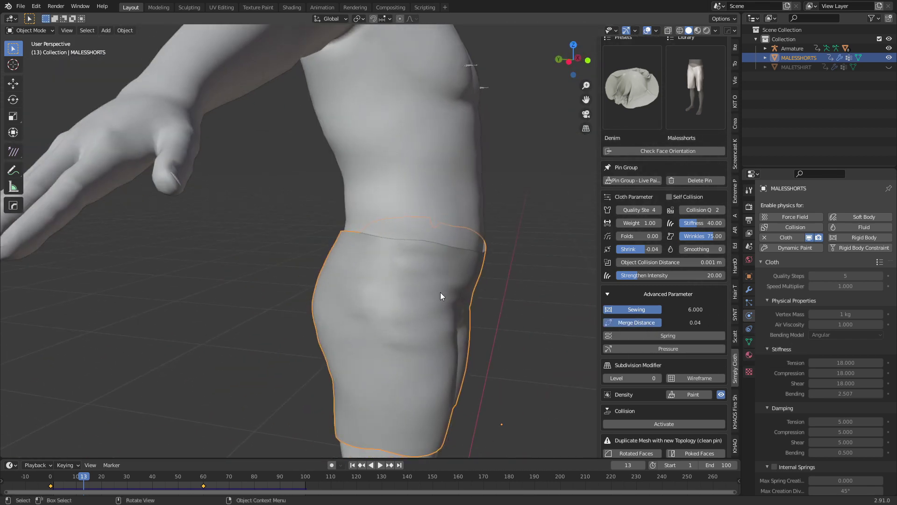
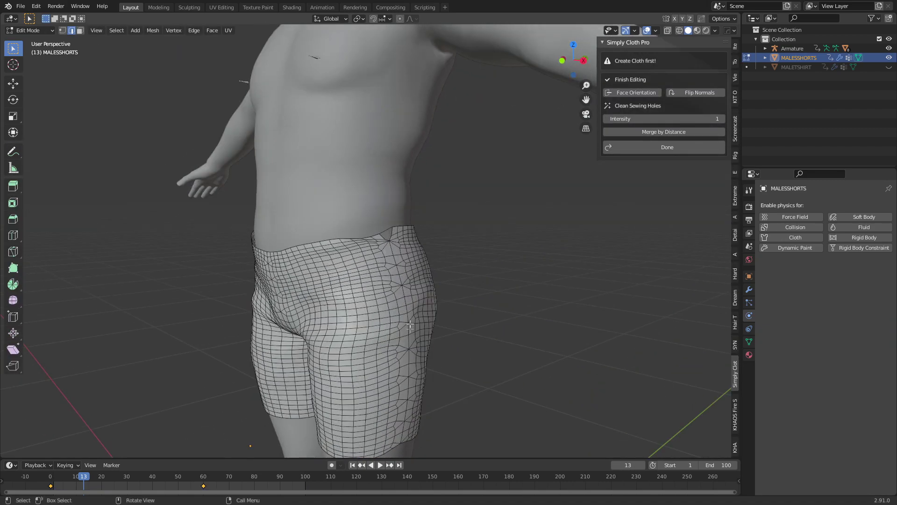
# Finish editing the shorts' mesh and turn the shorts into a collision object.
pyautogui.moveTo(405, 373); pyautogui.dragTo(527, 366, button='middle')
pyautogui.press('Tab')
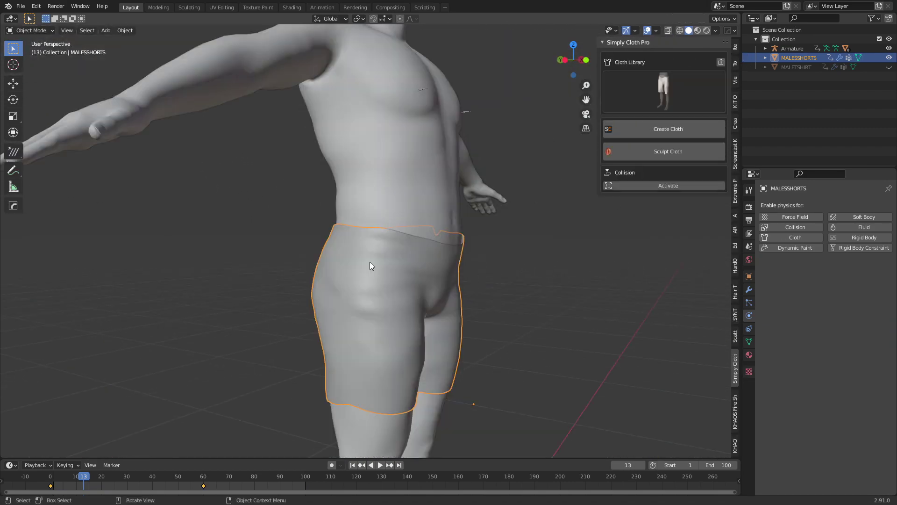
pyautogui.moveTo(370, 263); pyautogui.dragTo(386, 283, button='middle')
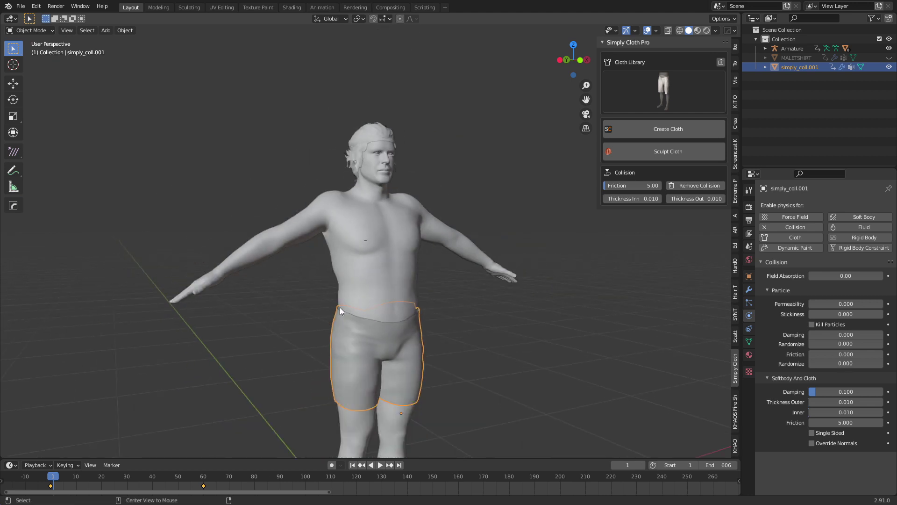
# Unhide the T-shirt over the collision shorts and open the UV Editing workspace.
pyautogui.hotkey('alt', 'h')
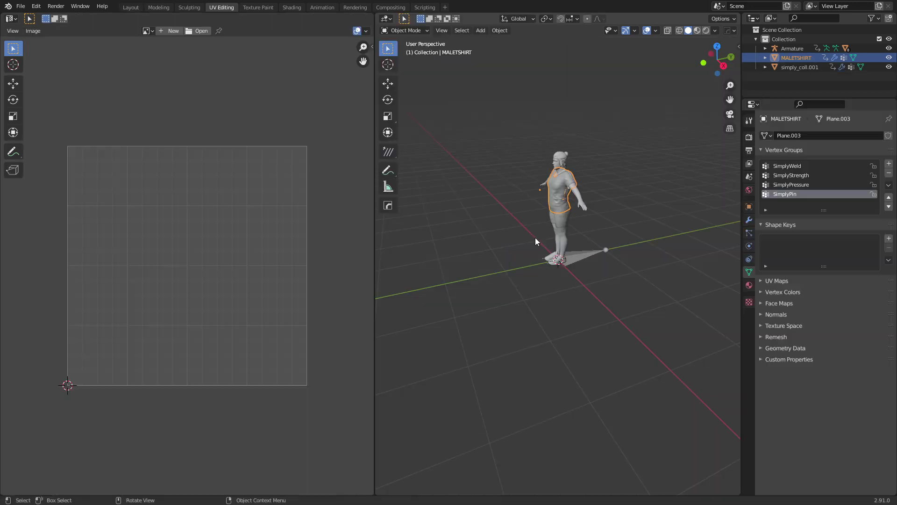
pyautogui.moveTo(532, 229); pyautogui.dragTo(558, 236, button='middle')
pyautogui.keyDown('shift'); pyautogui.moveTo(558, 235); pyautogui.dragTo(552, 262, button='middle'); pyautogui.keyUp('shift')
pyautogui.scroll(1, 557, 283)
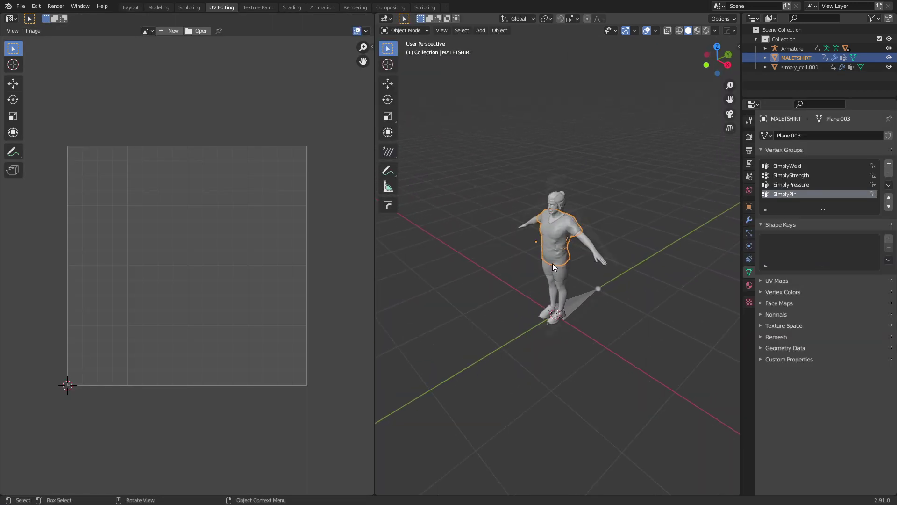
# Add the Maletank2 tank top from the cloth library and move it above the character's head.
pyautogui.scroll(1, 554, 264)
pyautogui.press('n')
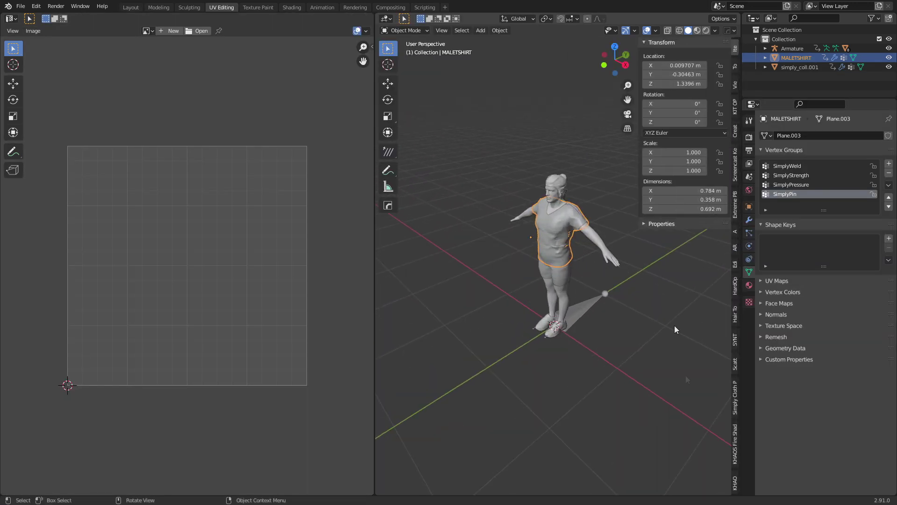
pyautogui.click(736, 413)
pyautogui.click(685, 92)
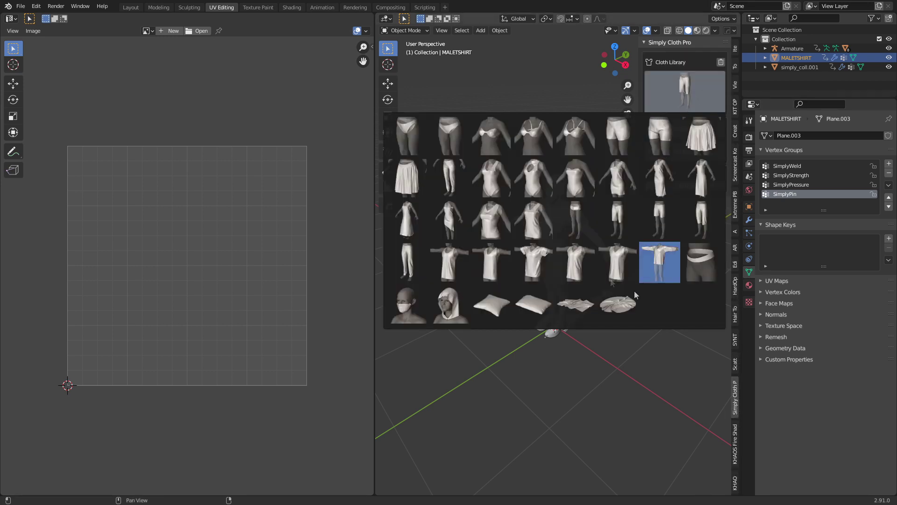
pyautogui.click(487, 263)
pyautogui.press('g')
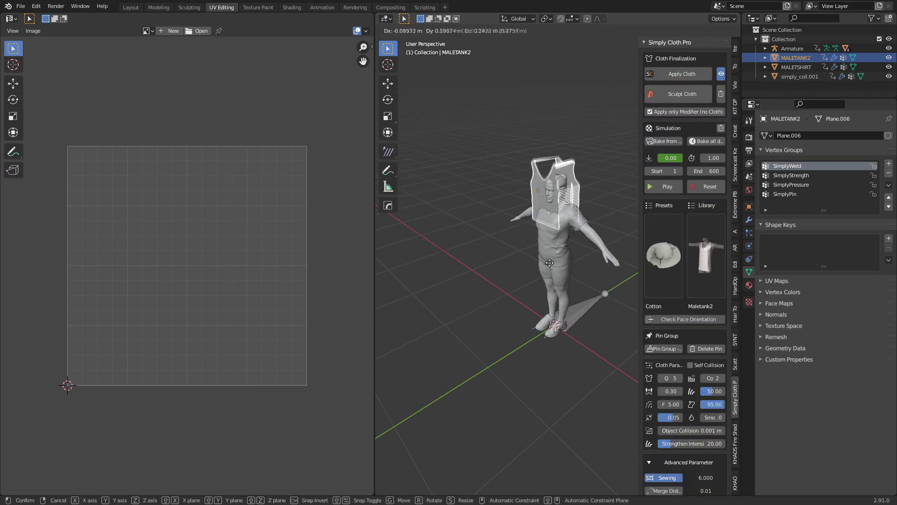
pyautogui.click(543, 158)
# Examine the UV layouts of the tank top and the T-shirt in mesh editing.
pyautogui.press('Tab')
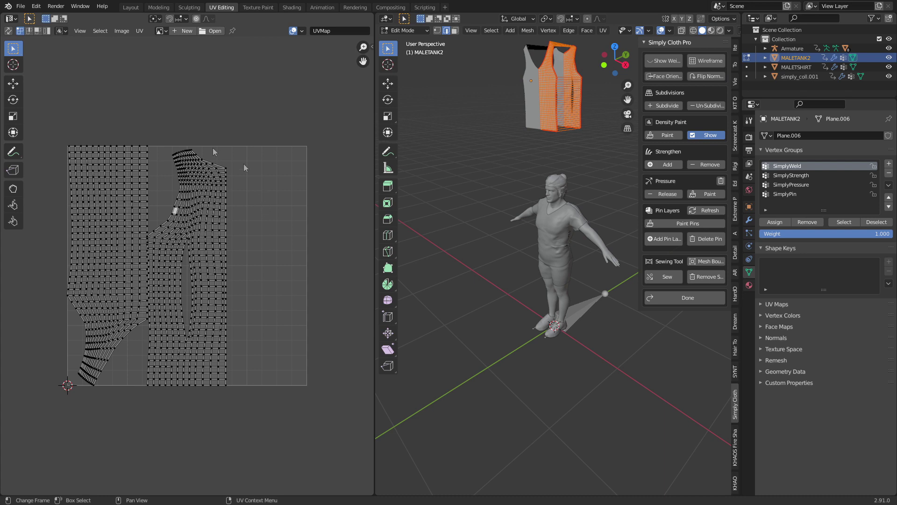
pyautogui.press('Tab')
pyautogui.click(566, 238)
pyautogui.press('Tab')
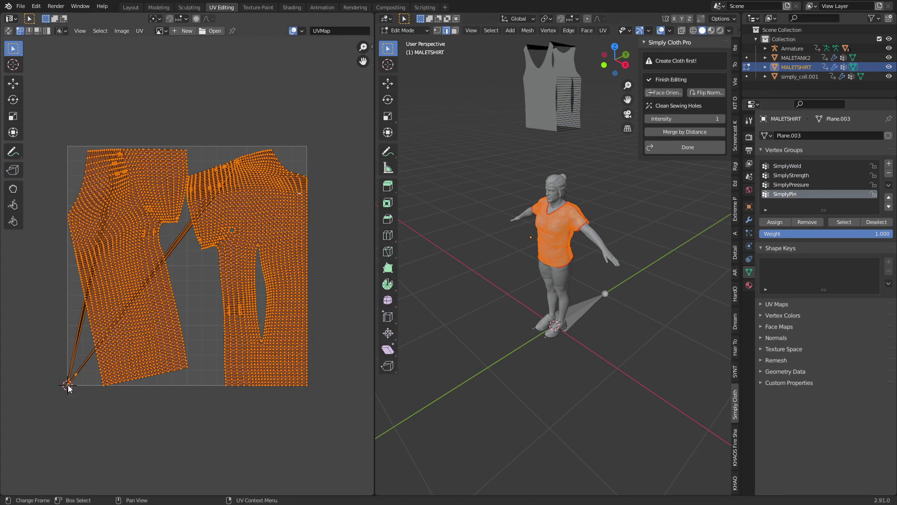
pyautogui.scroll(5, 247, 163)
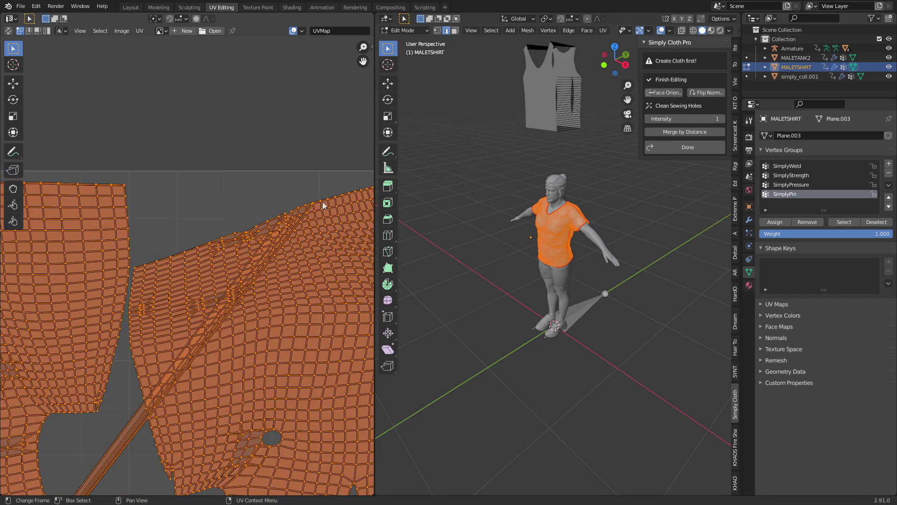
pyautogui.scroll(-5, 137, 274)
pyautogui.moveTo(184, 300); pyautogui.dragTo(200, 257, button='middle')
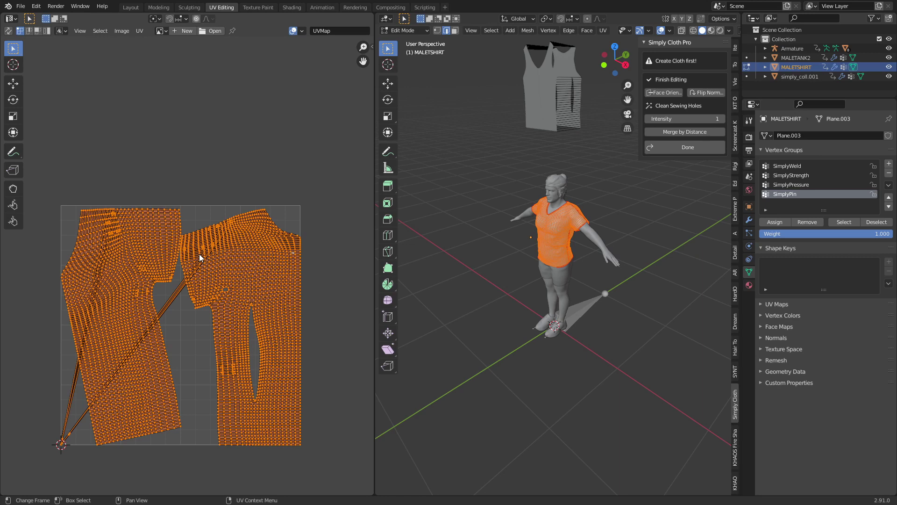
pyautogui.press('Tab')
# Start Sculpt Cloth on the shorts and choose a different cloth sculpting brush.
pyautogui.moveTo(518, 321); pyautogui.dragTo(553, 321, button='middle')
pyautogui.scroll(2, 534, 314)
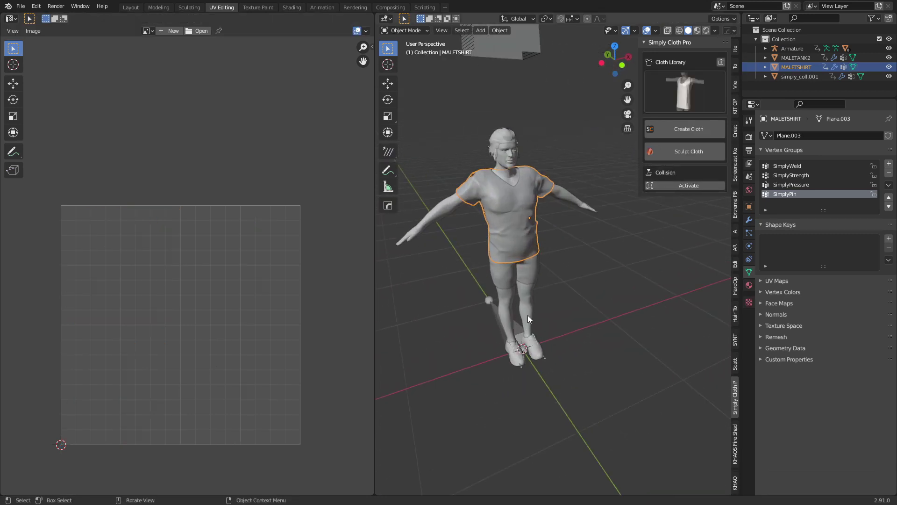
pyautogui.click(507, 282)
pyautogui.click(680, 150)
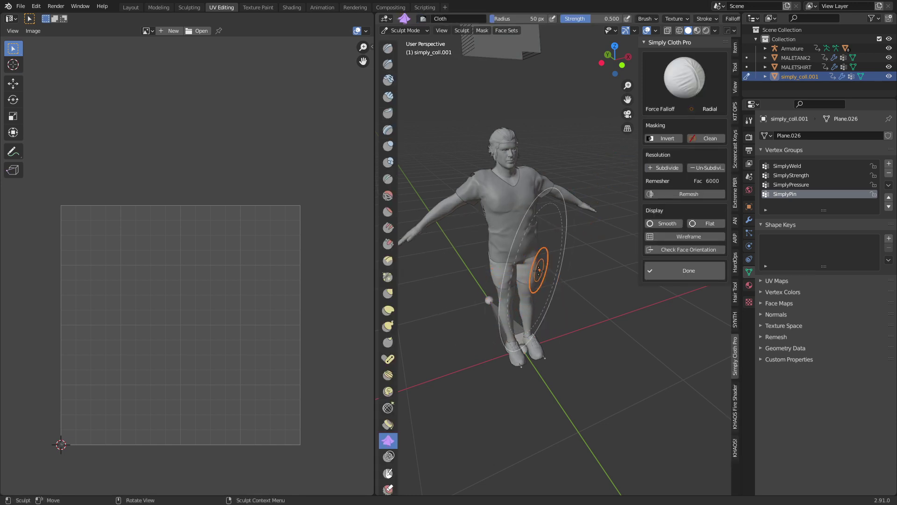
pyautogui.click(682, 74)
pyautogui.click(372, 126)
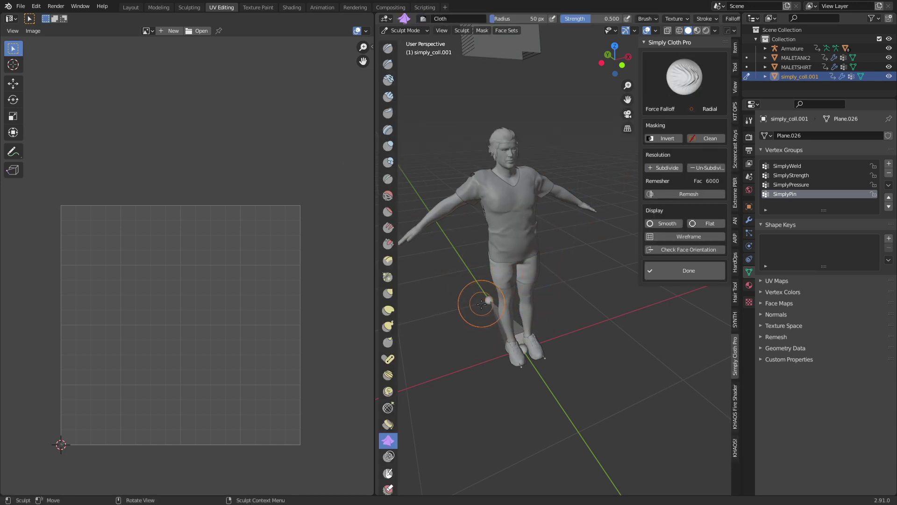
pyautogui.scroll(6, 514, 304)
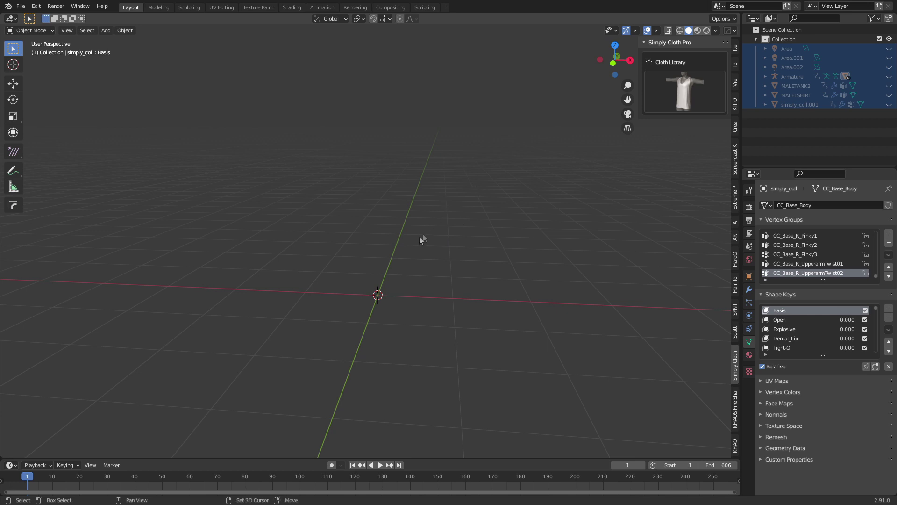
# Add a cube at the world origin and tilt it with a free trackball rotation.
pyautogui.hotkey('shift', 'a')
pyautogui.moveTo(396, 122)
pyautogui.click(462, 130)
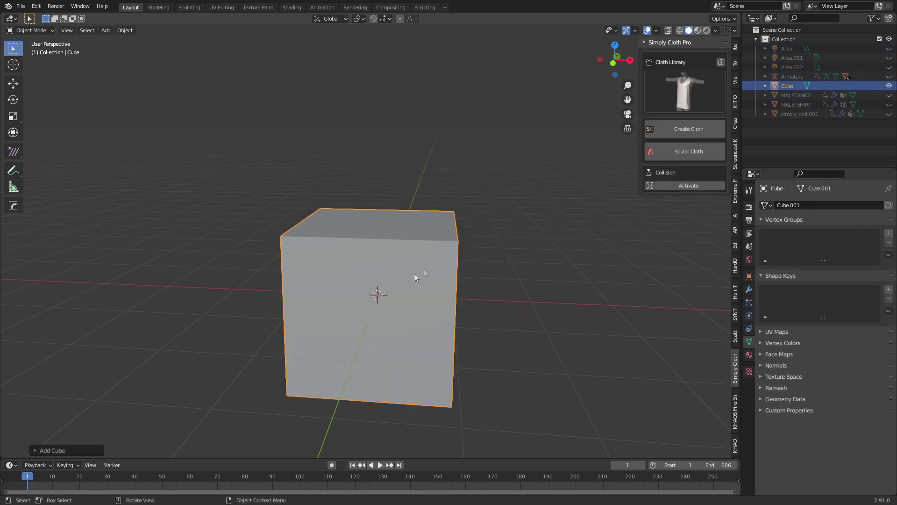
pyautogui.press('r')
pyautogui.press('r')
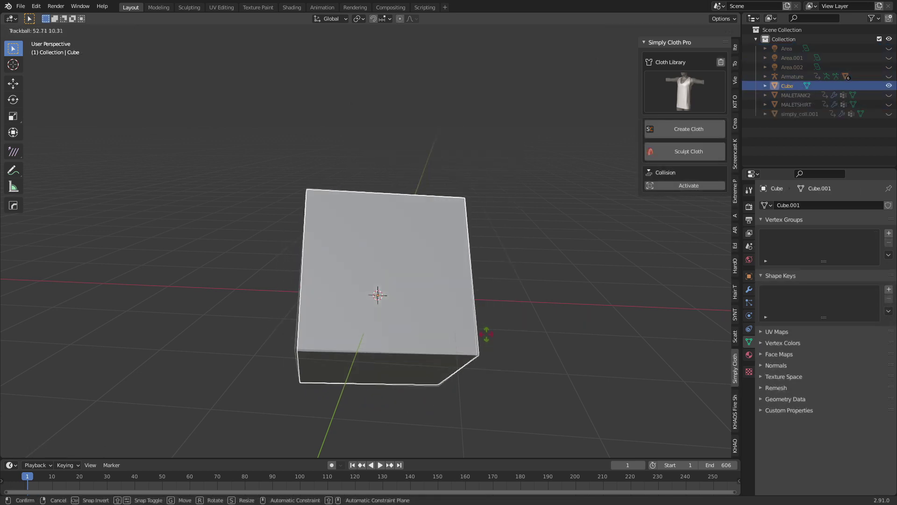
pyautogui.click(495, 306)
# Activate Simply Cloth collision for the tilted cube.
pyautogui.scroll(-3, 482, 276)
pyautogui.moveTo(494, 306); pyautogui.dragTo(481, 295, button='middle')
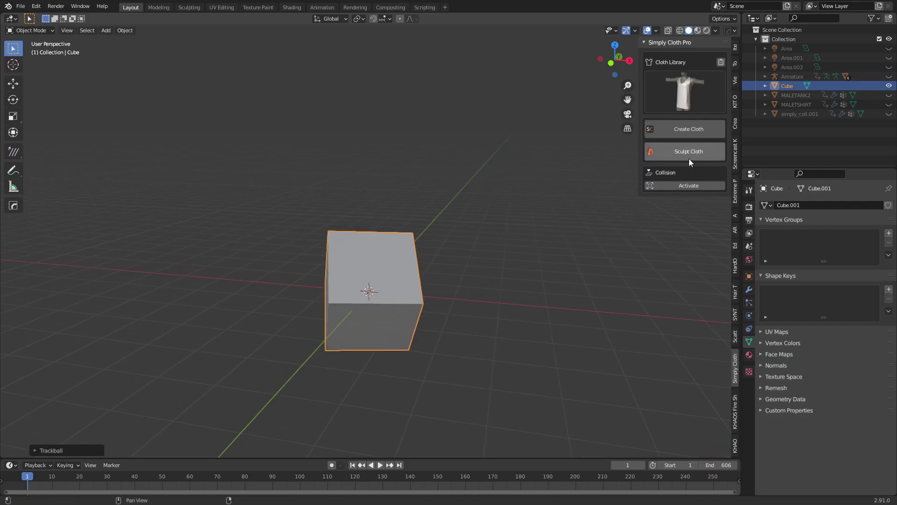
pyautogui.click(688, 187)
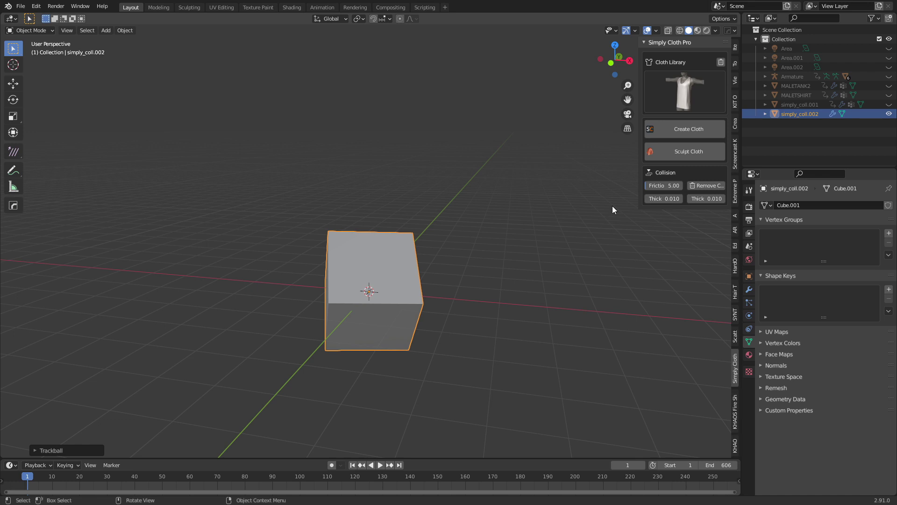
# Add the Towel from the cloth library and raise it along Z above the cube.
pyautogui.click(664, 103)
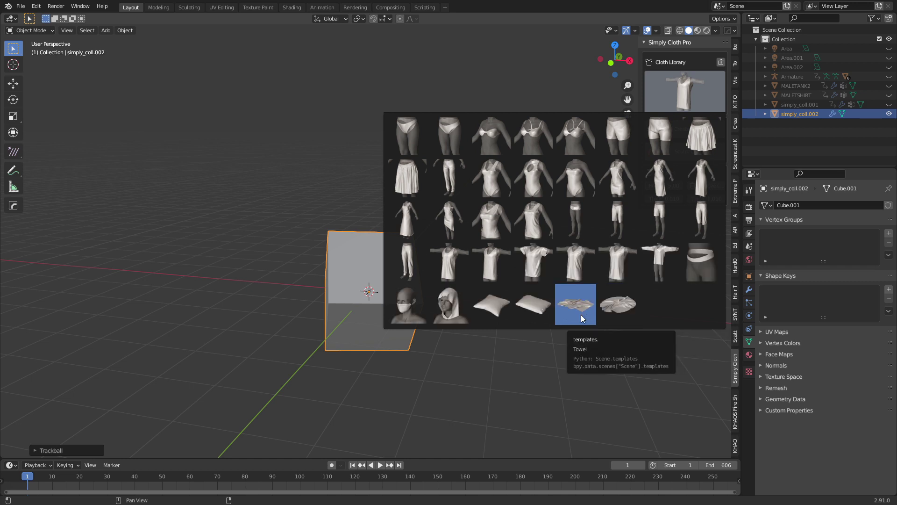
pyautogui.click(581, 314)
pyautogui.press('g')
pyautogui.press('z')
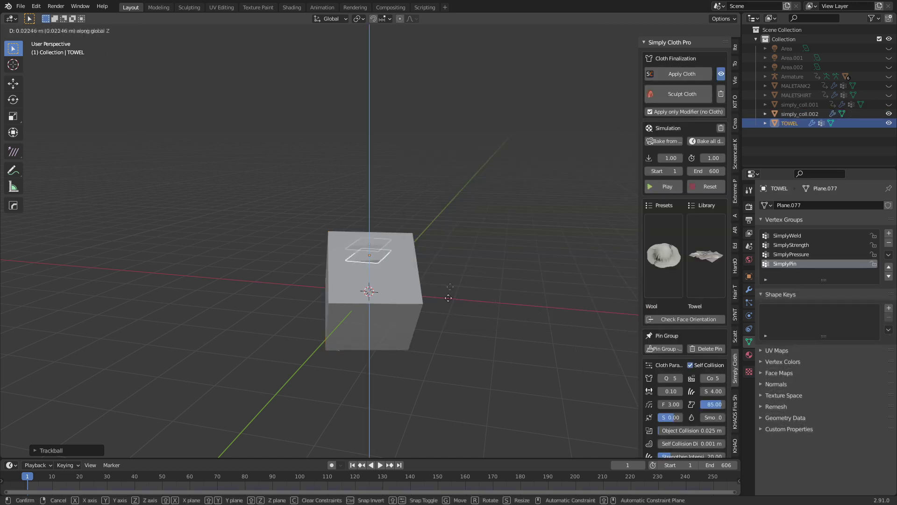
pyautogui.click(449, 243)
pyautogui.moveTo(449, 243); pyautogui.dragTo(461, 248, button='middle')
# Set the towel's simulation end to frame 100 and play the drape, stopping at frame 71.
pyautogui.click(707, 171)
pyautogui.write('100')
pyautogui.press('Return')
pyautogui.click(668, 186)
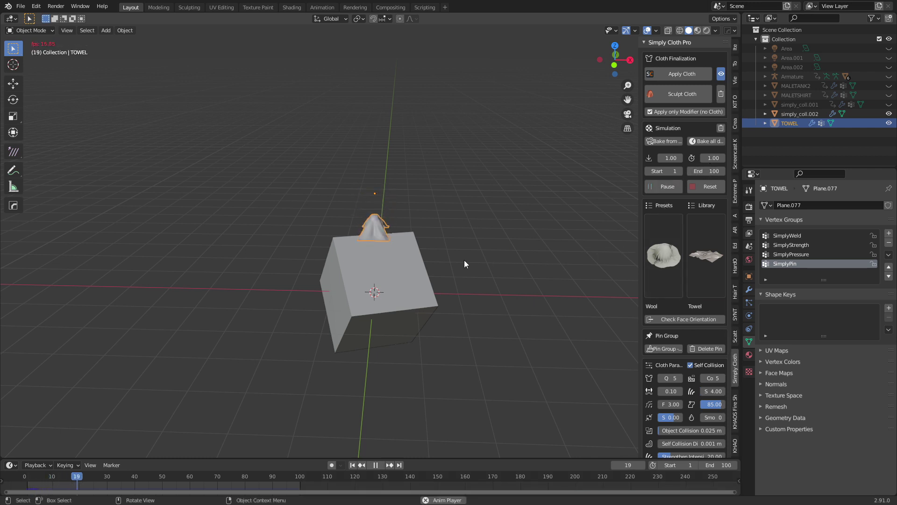
pyautogui.moveTo(443, 266); pyautogui.dragTo(482, 256, button='middle')
pyautogui.scroll(5, 475, 265)
pyautogui.press('space')
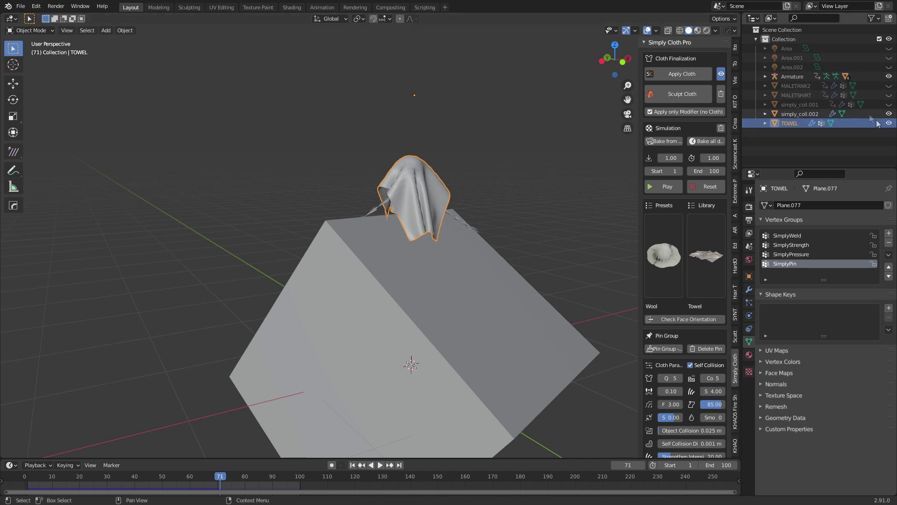
# Unhide all of the armature's child meshes, from the eyes down to the sneakers.
pyautogui.click(765, 76)
pyautogui.scroll(-1, 872, 123)
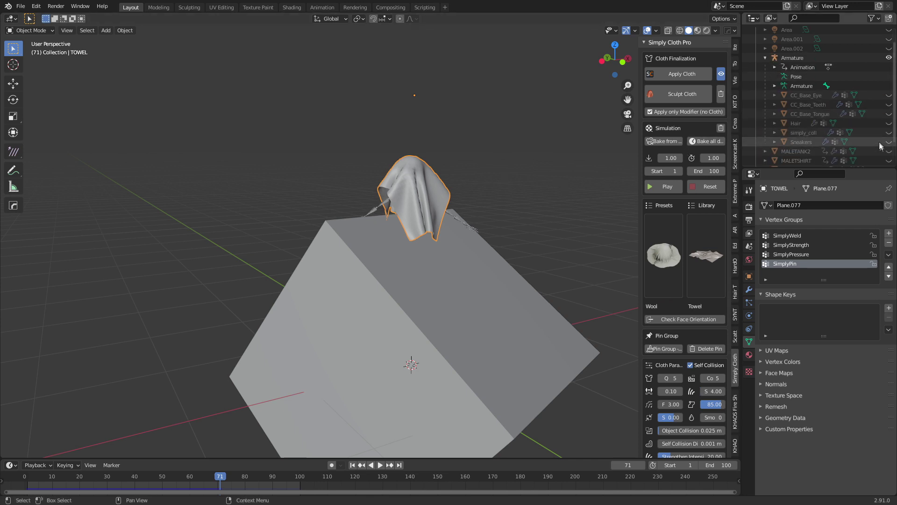
pyautogui.moveTo(890, 141); pyautogui.dragTo(888, 93)
# Examine the towel's drape over the character, then select the hair and check its collision option.
pyautogui.press('z')
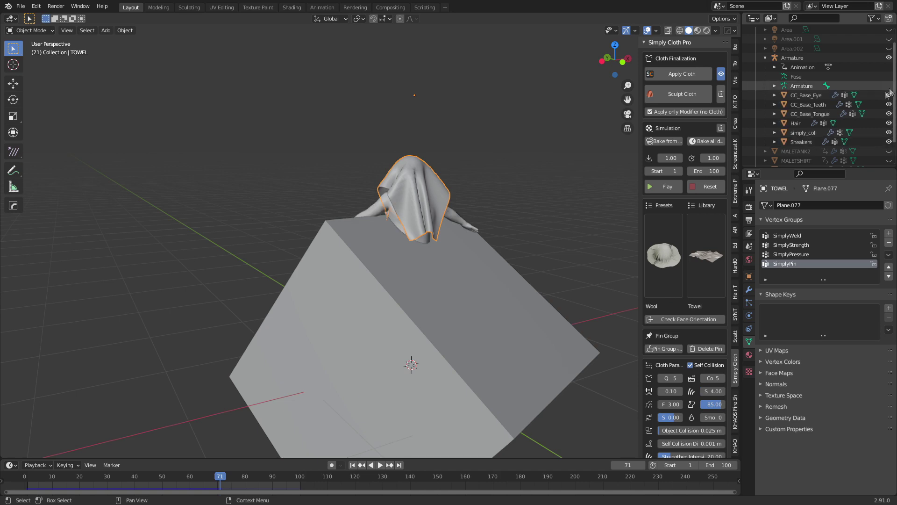
pyautogui.click(465, 187)
pyautogui.moveTo(467, 190); pyautogui.dragTo(371, 210, button='middle')
pyautogui.press('z')
pyautogui.click(433, 209)
pyautogui.moveTo(433, 210)
pyautogui.mouseDown(button='middle')
pyautogui.moveTo(381, 214)
pyautogui.moveTo(342, 150)
pyautogui.mouseUp(button='middle')
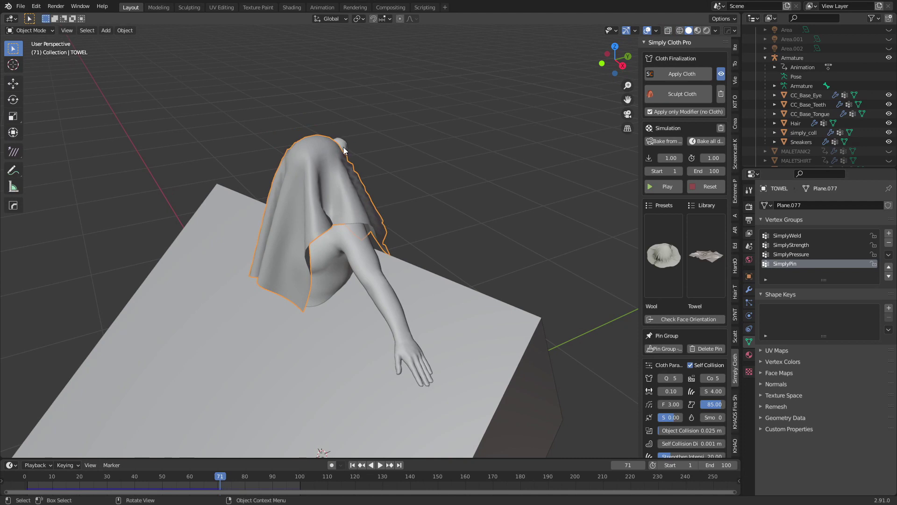
pyautogui.click(343, 147)
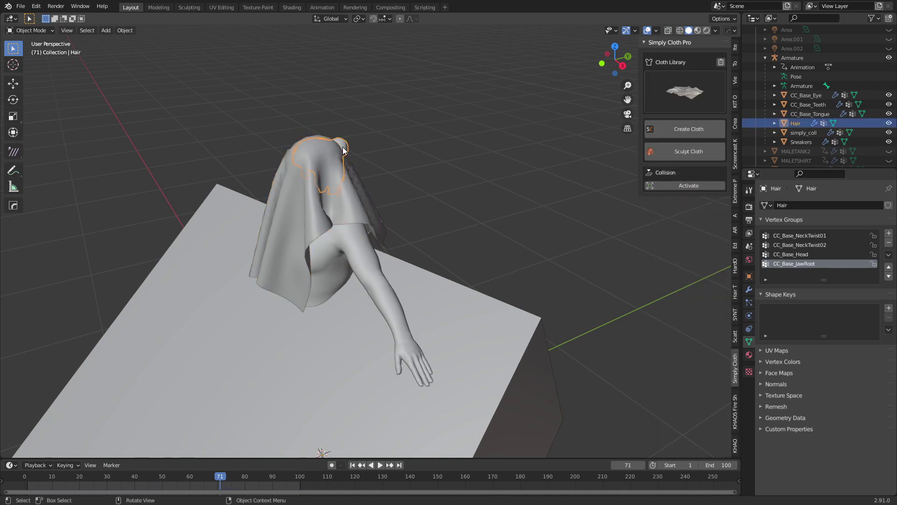
pyautogui.click(671, 188)
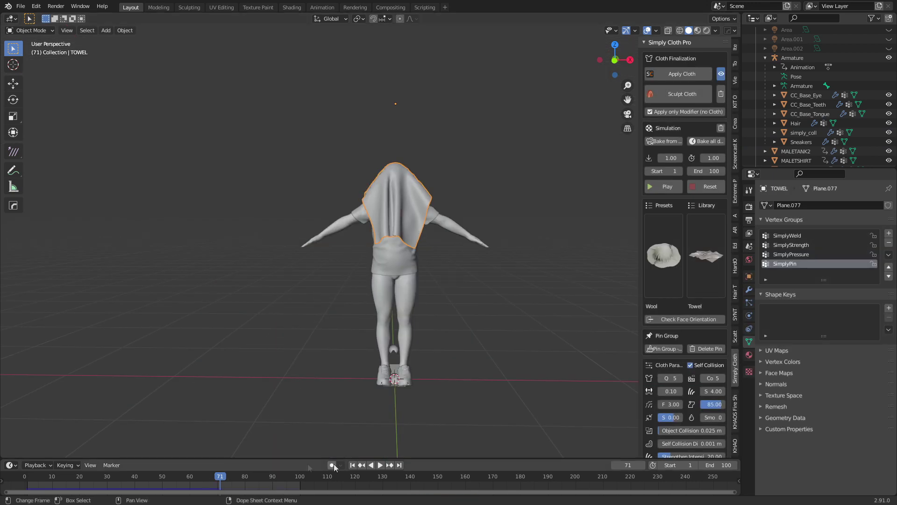
# Return to the first frame and move the towel along X, clear of the character.
pyautogui.click(354, 466)
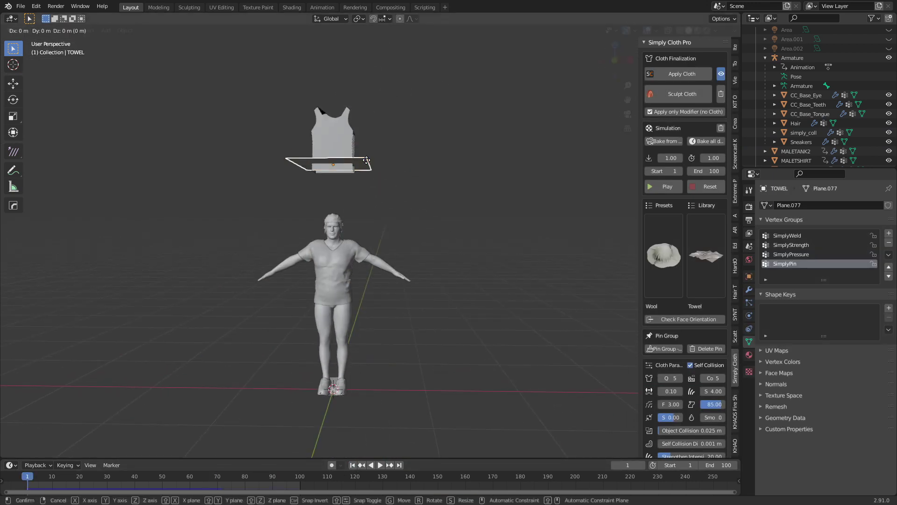
pyautogui.press('x')
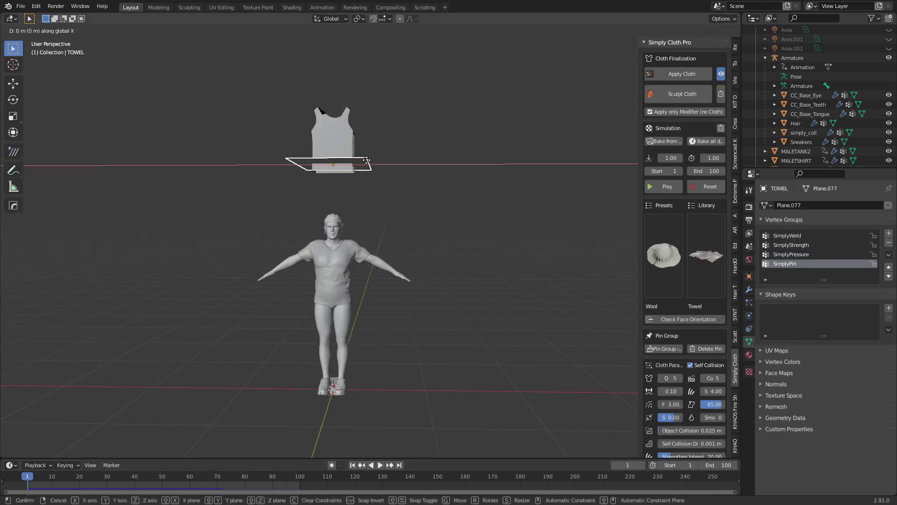
pyautogui.click(559, 189)
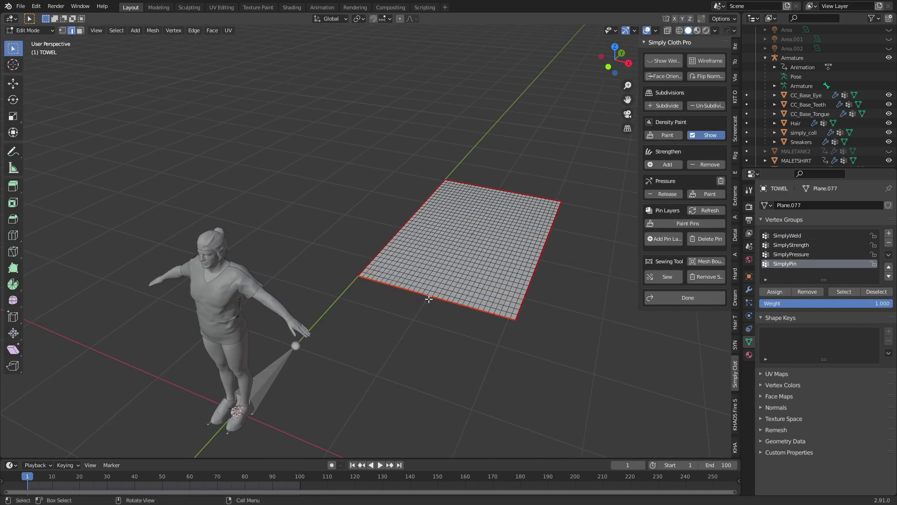
# Pin the towel's selected short edge with a new pin layer named "edge" at weight 1.00, and finish editing.
pyautogui.click(660, 239)
pyautogui.click(667, 255)
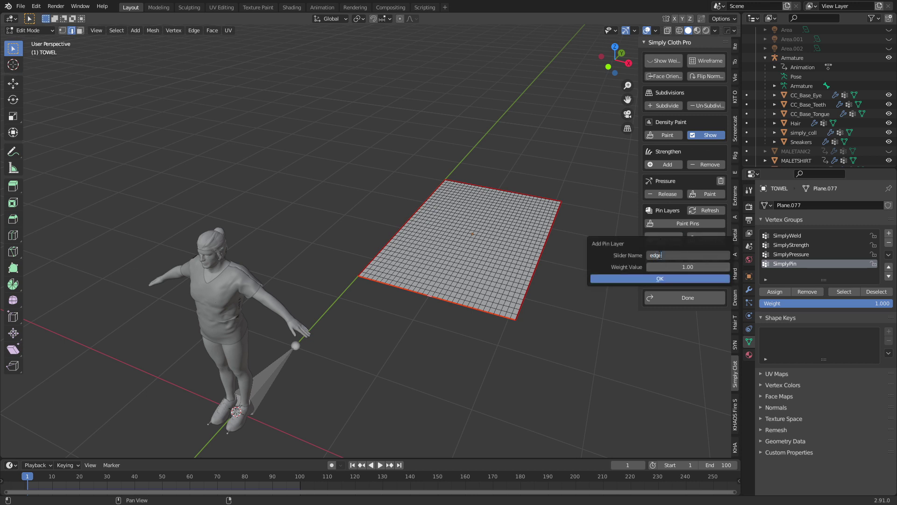
pyautogui.press('Return')
pyautogui.click(648, 278)
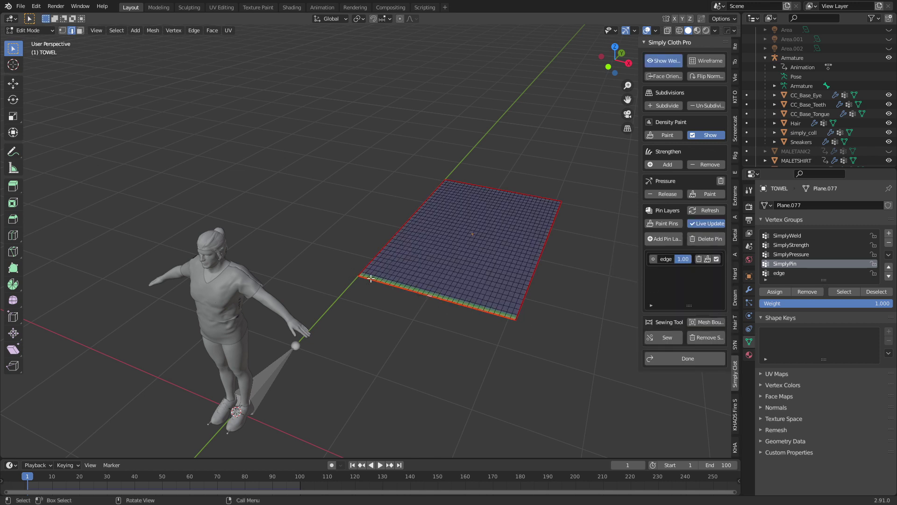
pyautogui.click(687, 358)
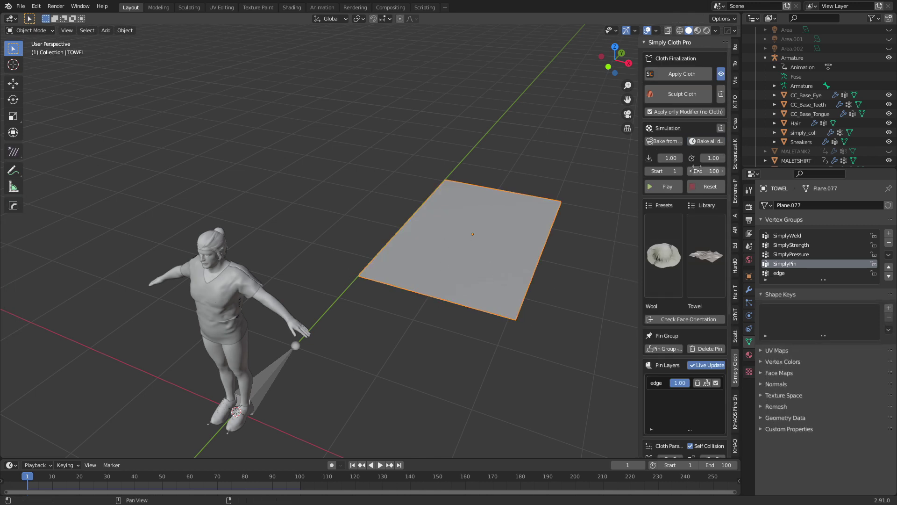
# Play the simulation to check how the towel hangs from its pinned edge, then reopen its mesh for editing.
pyautogui.click(672, 187)
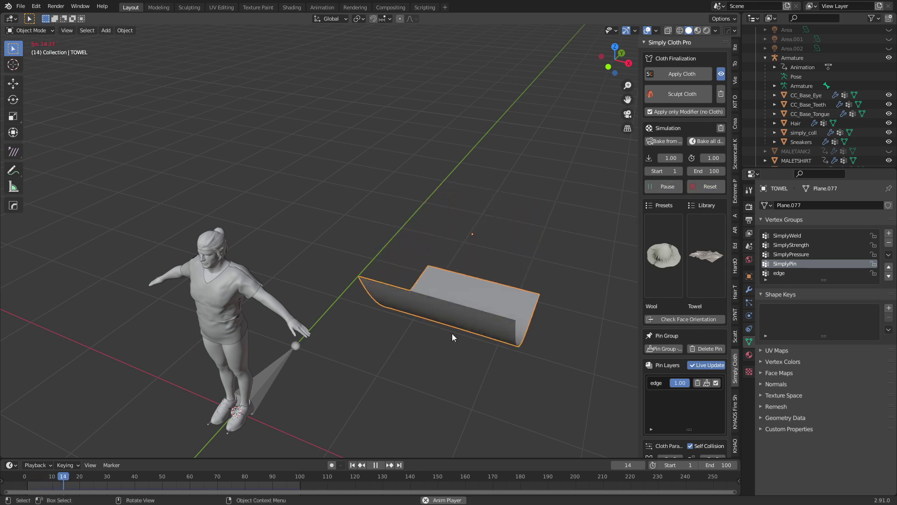
pyautogui.scroll(-2, 402, 340)
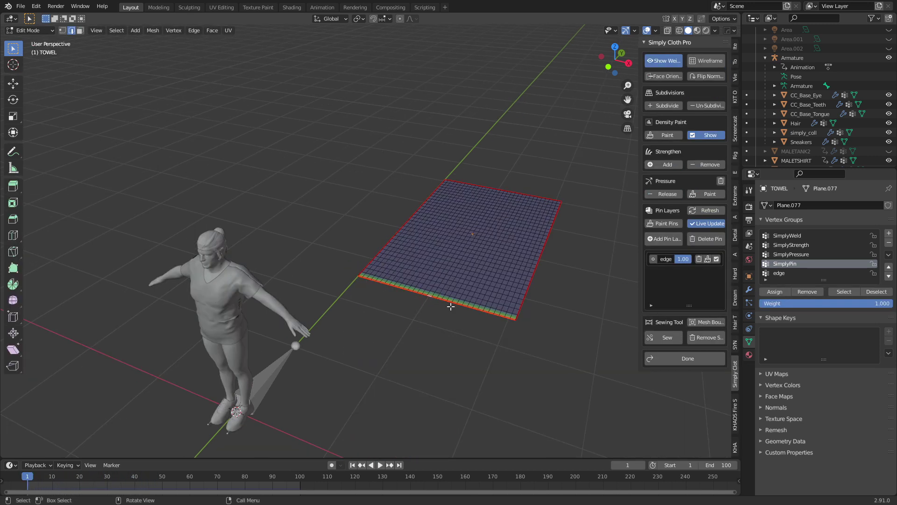
pyautogui.scroll(1, 451, 306)
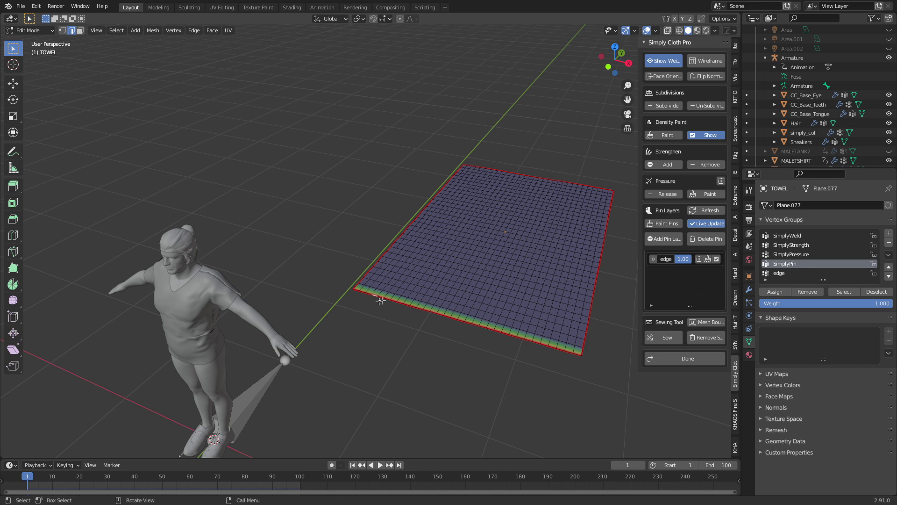
# Undo the full-edge pinning, pin only the towel's two near corners with a new pin layer named "edge" at weight 1.00, and finish editing.
pyautogui.hotkey('ctrl', 'z')
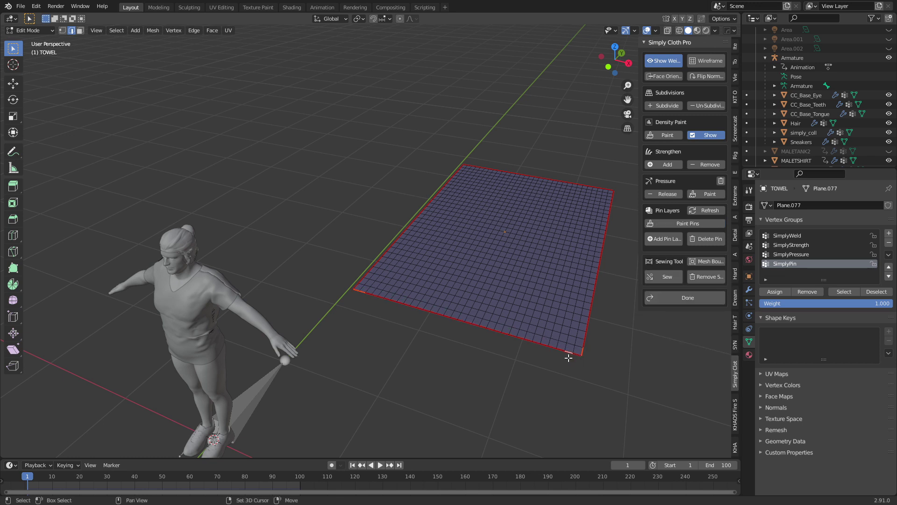
pyautogui.click(659, 239)
pyautogui.click(658, 285)
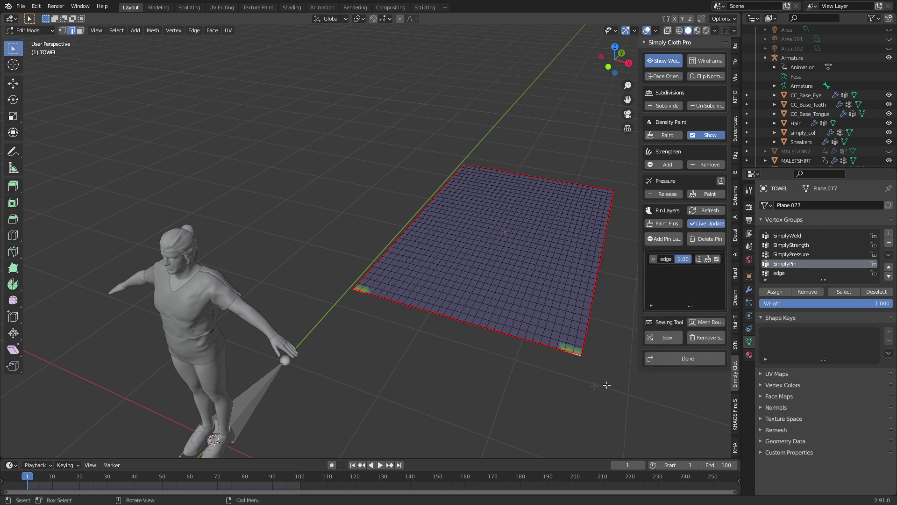
pyautogui.click(663, 360)
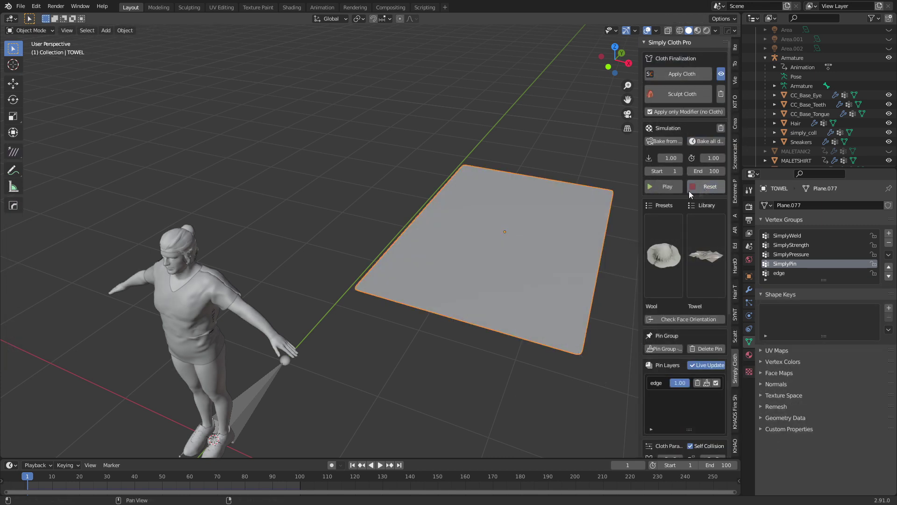
# Play the simulation to check how the towel hangs from its two pinned corners.
pyautogui.click(667, 186)
pyautogui.moveTo(475, 325); pyautogui.dragTo(484, 309, button='middle')
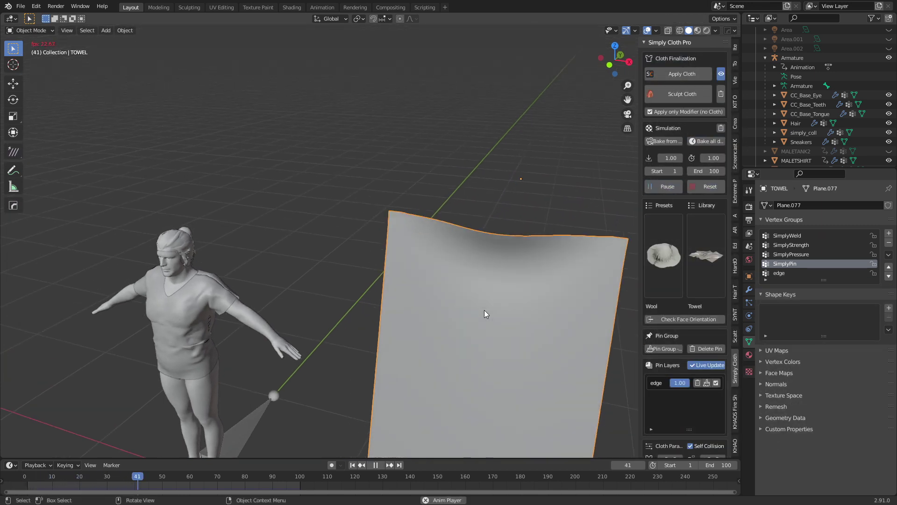
pyautogui.scroll(-3, 484, 310)
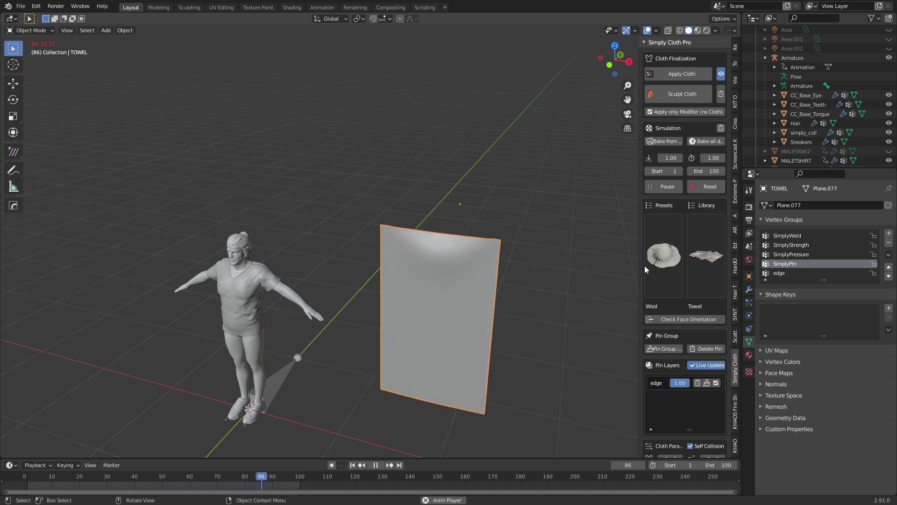
# Switch the towel's cloth preset to Silk while the simulation plays, and return to the first frame.
pyautogui.click(658, 260)
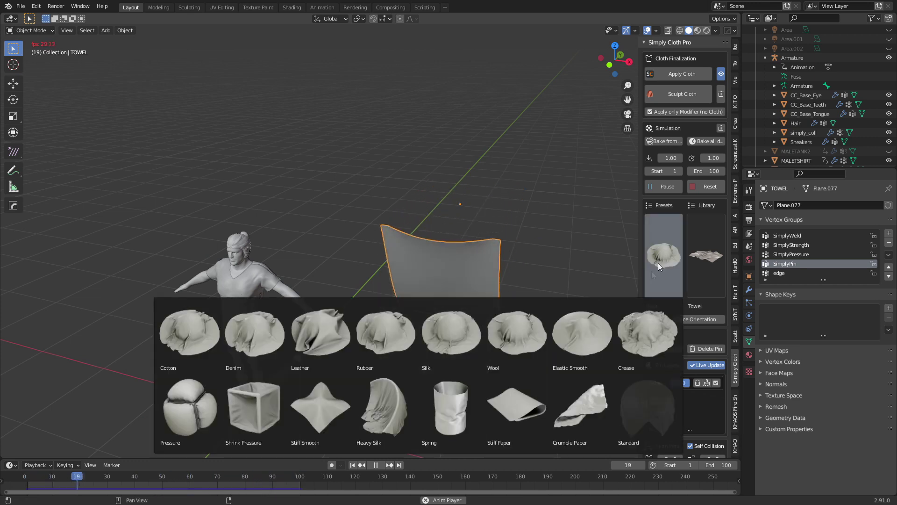
pyautogui.click(453, 331)
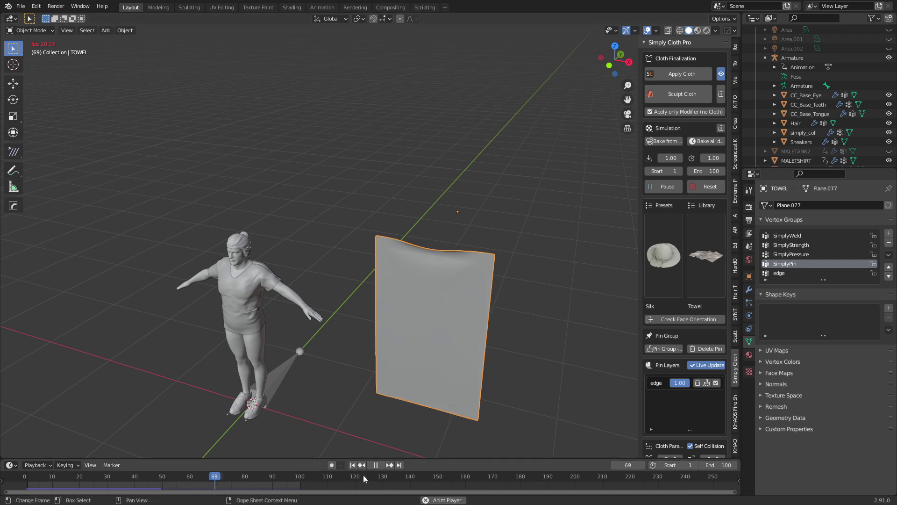
pyautogui.click(353, 464)
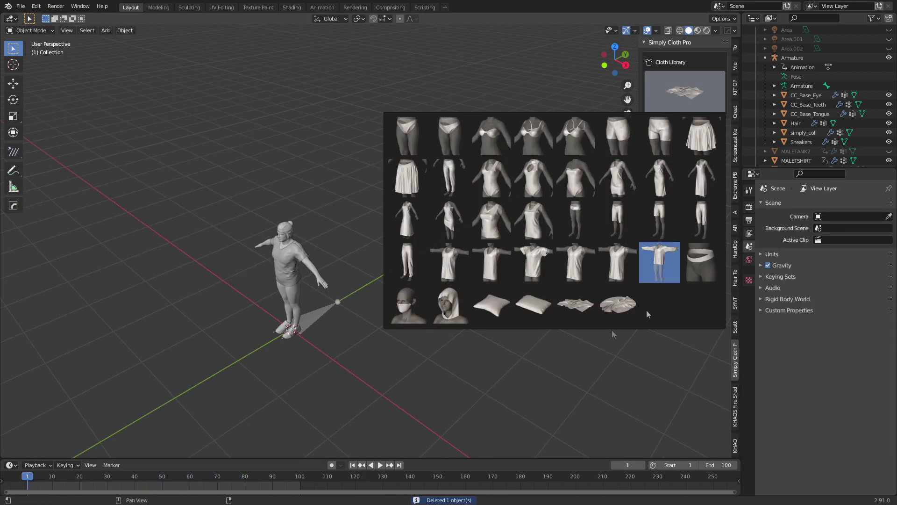
# Replace the towel with the Pillowlong from the cloth library and move the pillow clear of the character.
pyautogui.click(533, 309)
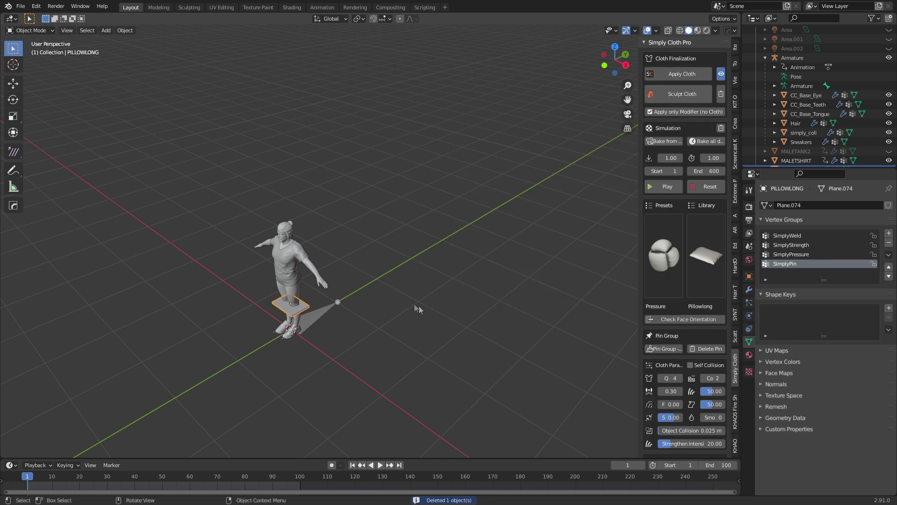
pyautogui.moveTo(418, 306); pyautogui.dragTo(438, 299, button='middle')
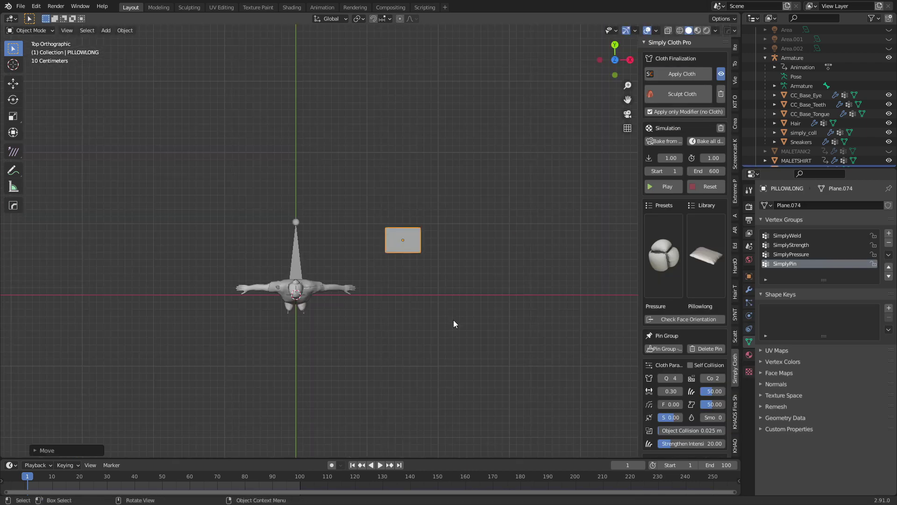
pyautogui.moveTo(453, 320); pyautogui.dragTo(425, 234, button='middle')
pyautogui.scroll(4, 412, 248)
pyautogui.moveTo(425, 335); pyautogui.dragTo(430, 216, button='middle')
pyautogui.moveTo(433, 350); pyautogui.dragTo(447, 302, button='middle')
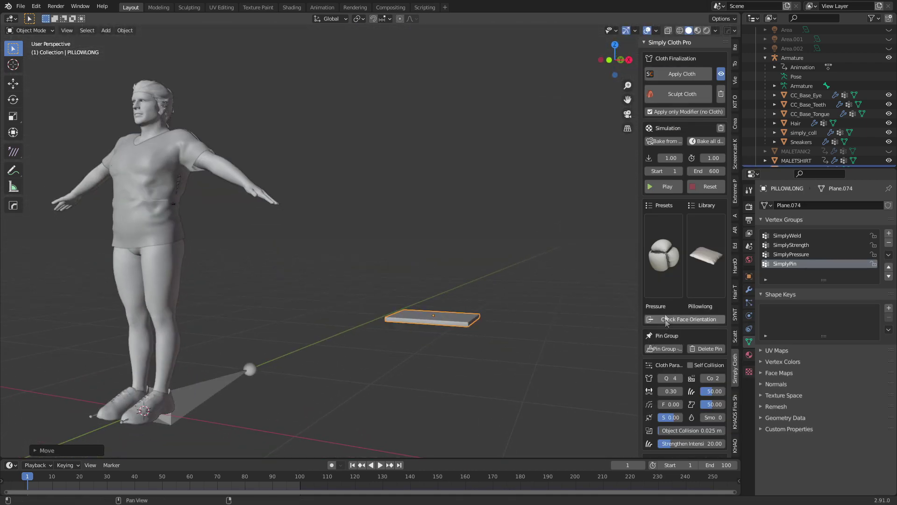
# Play the pillow's simulation with its default pressure to check how it inflates, then reset it.
pyautogui.click(669, 187)
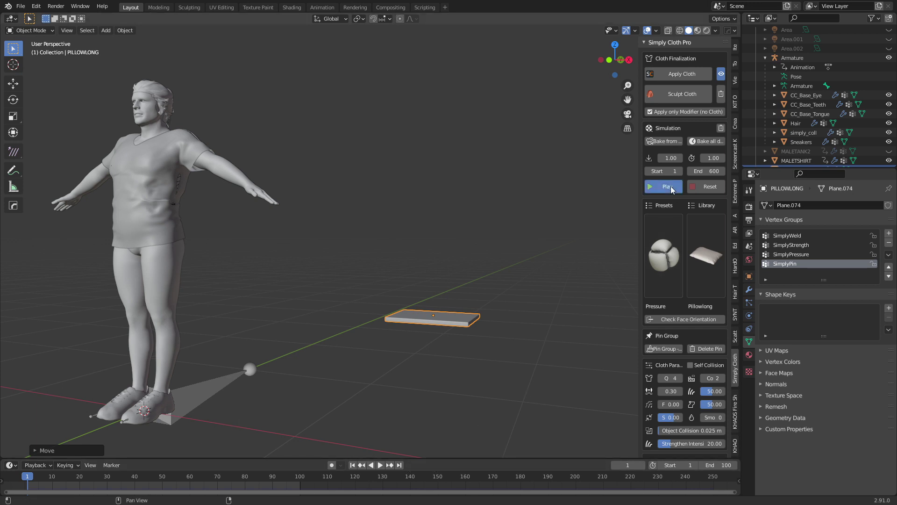
pyautogui.click(709, 187)
pyautogui.press('KP_Decimal')
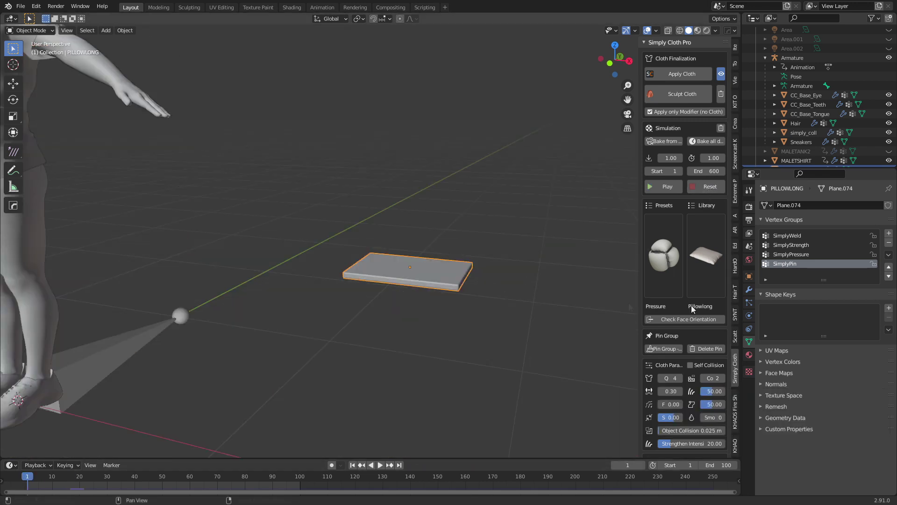
# Set the pillow's pressure intensity to 20 and its pressure factor to 10.
pyautogui.scroll(-5, 680, 282)
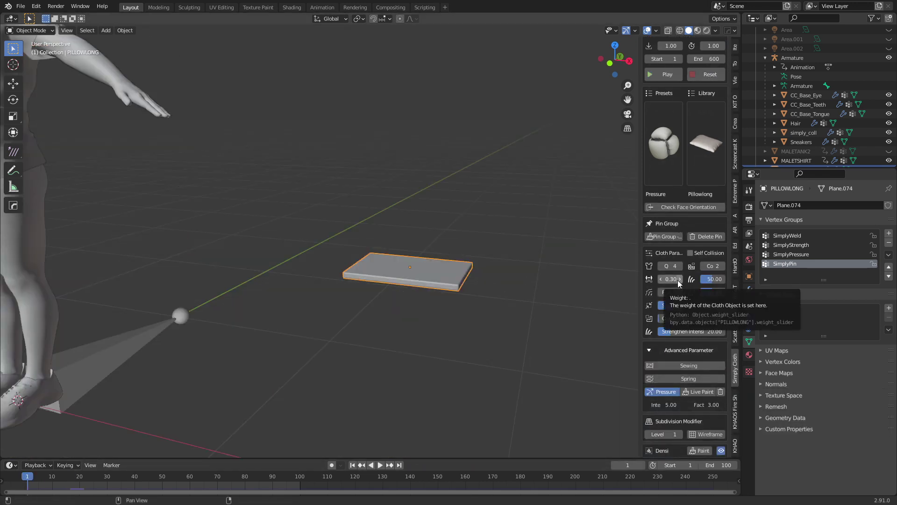
pyautogui.scroll(-3, 678, 279)
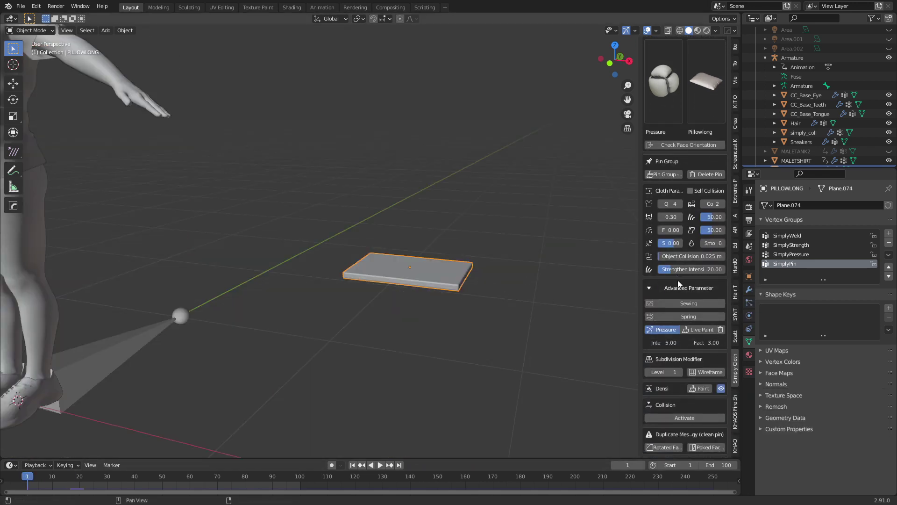
pyautogui.click(669, 342)
pyautogui.click(705, 343)
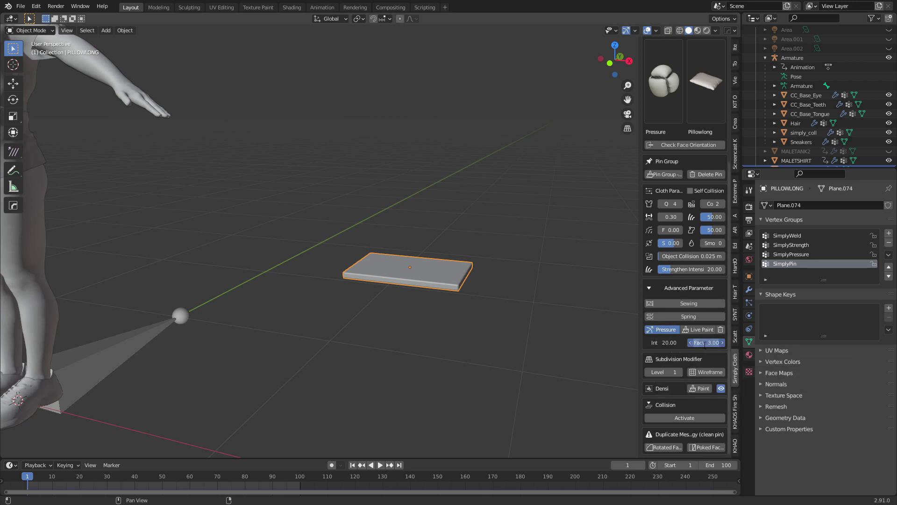
pyautogui.write('10')
pyautogui.press('Return')
# Simulate the pillow with the stronger pressure, stop at frame 10, and examine its inflated shape.
pyautogui.scroll(5, 705, 337)
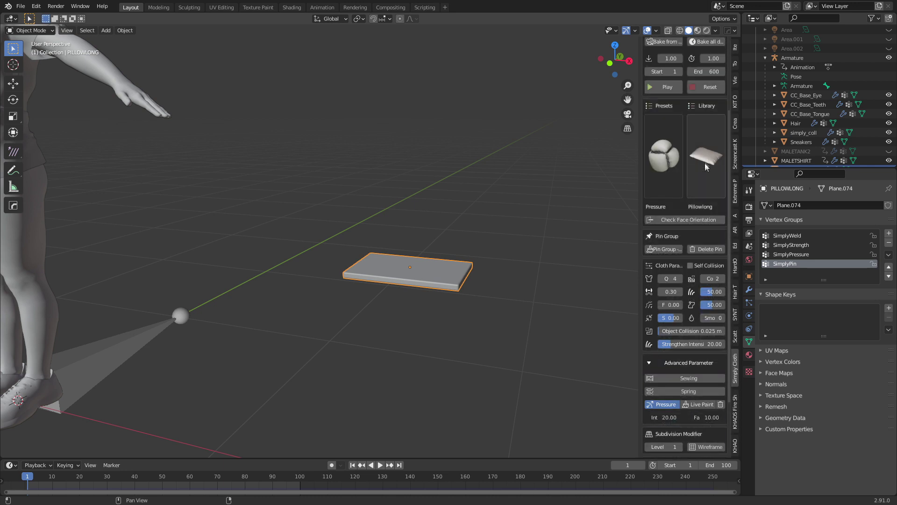
pyautogui.click(651, 125)
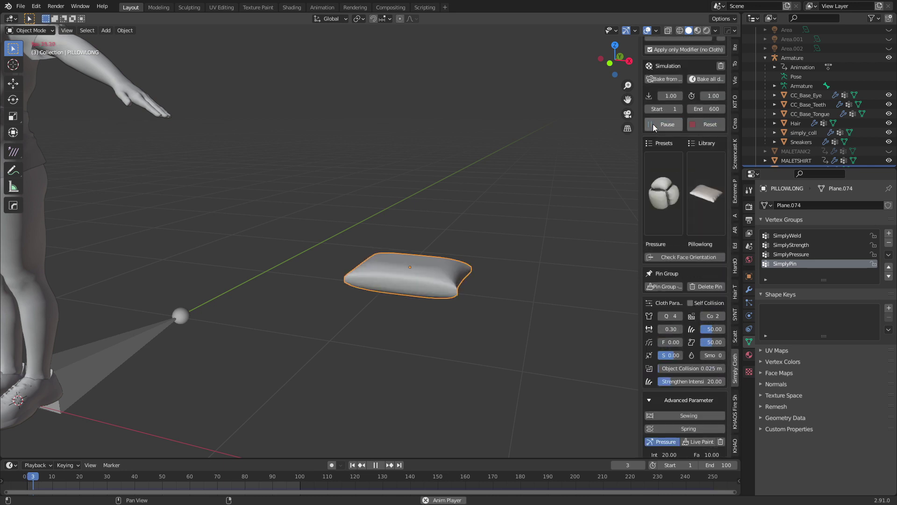
pyautogui.press('space')
pyautogui.moveTo(585, 274); pyautogui.dragTo(373, 271, button='middle')
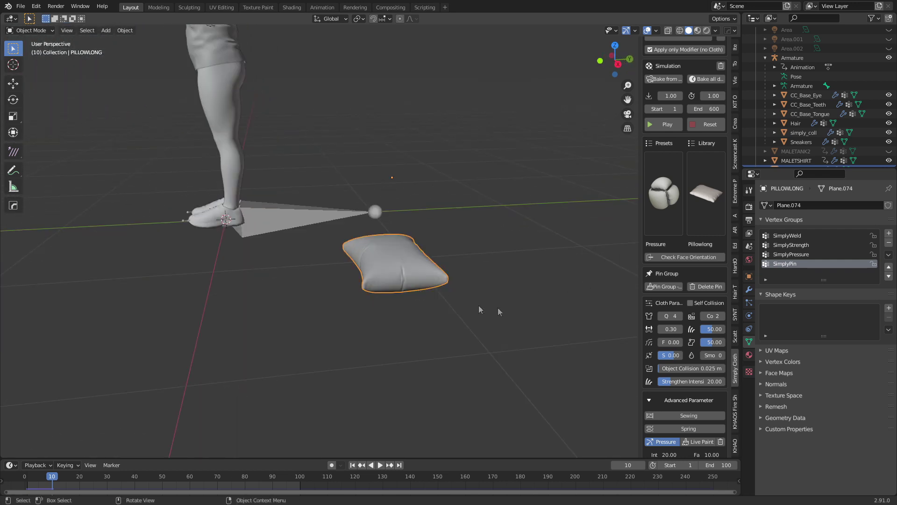
# Apply the cloth to the pillow at the current frame and inspect its mesh density in Edit Mode.
pyautogui.scroll(4, 670, 251)
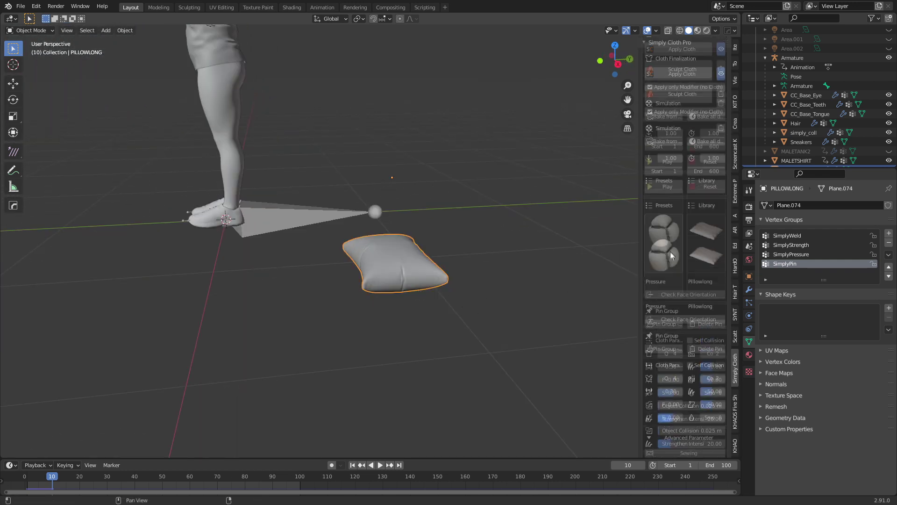
pyautogui.click(687, 74)
pyautogui.moveTo(396, 363); pyautogui.dragTo(376, 318, button='middle')
pyautogui.press('Tab')
pyautogui.scroll(4, 423, 344)
pyautogui.moveTo(422, 345); pyautogui.dragTo(464, 353, button='middle')
pyautogui.press('Tab')
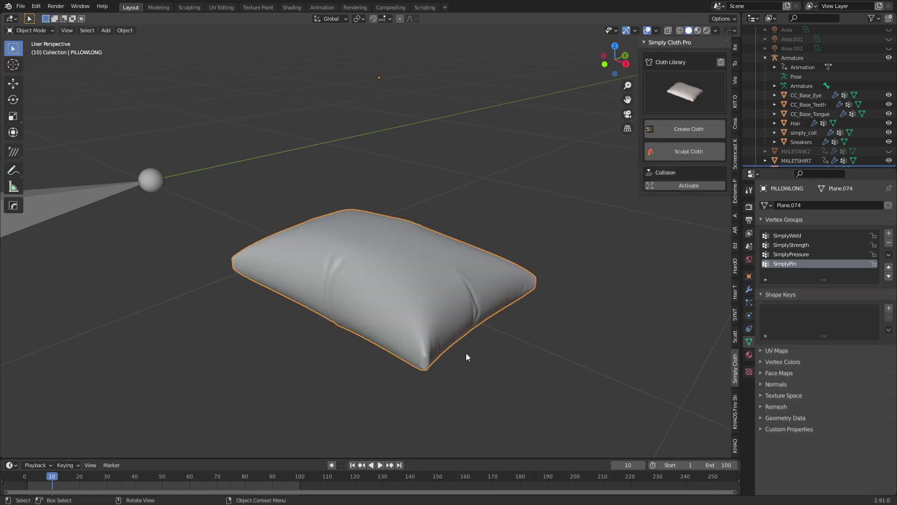
# Add a Decimate modifier with a ratio of 0.1 to the pillow and apply it.
pyautogui.click(749, 289)
pyautogui.click(804, 206)
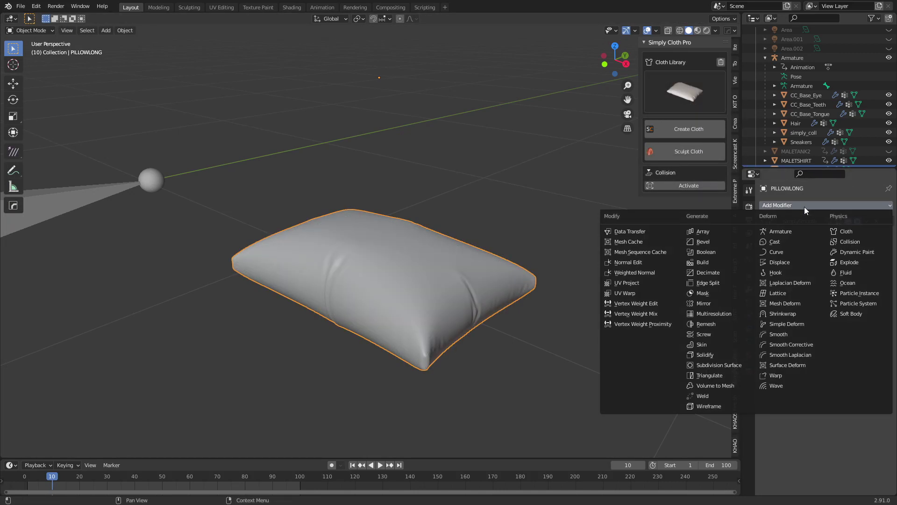
pyautogui.click(717, 273)
pyautogui.click(841, 261)
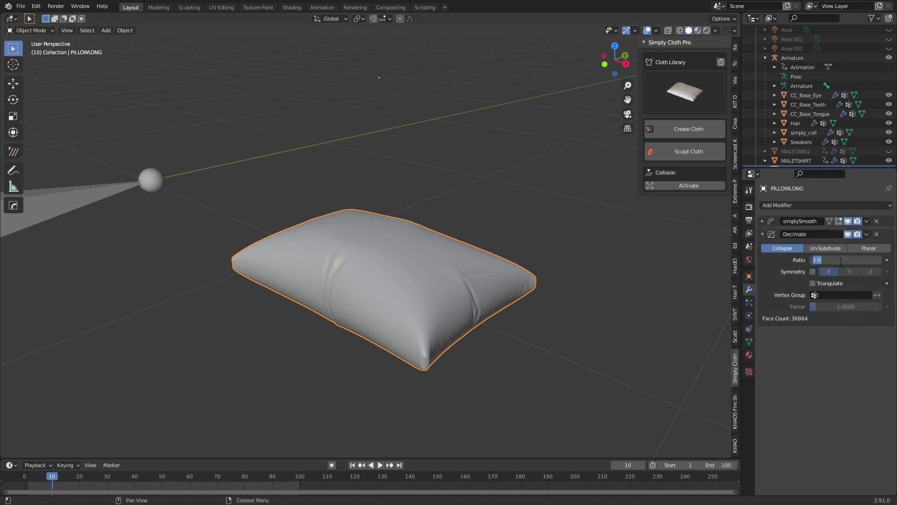
pyautogui.write('0.1')
pyautogui.press('Return')
pyautogui.hotkey('ctrl', 'a')
# Examine the pillow's decimated topology in Edit Mode, then return to Object Mode.
pyautogui.press('Tab')
pyautogui.moveTo(428, 312); pyautogui.dragTo(513, 363, button='middle')
pyautogui.press('Tab')
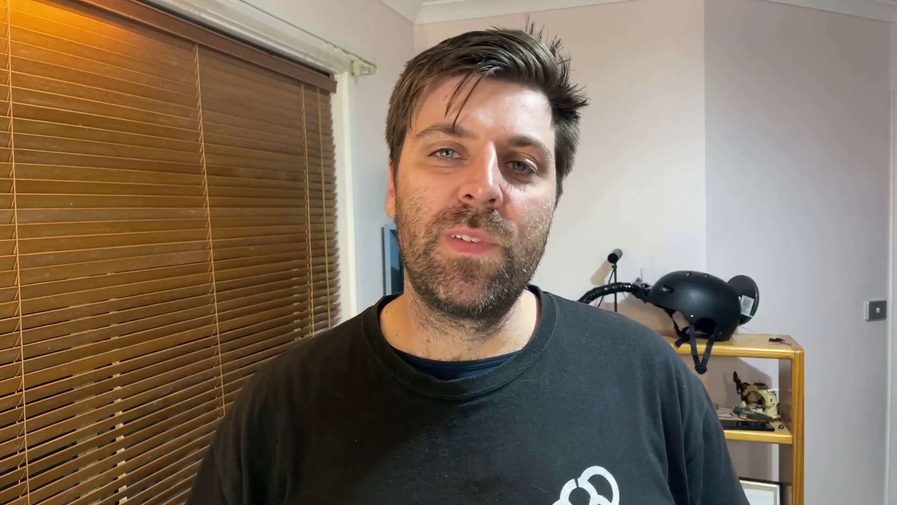